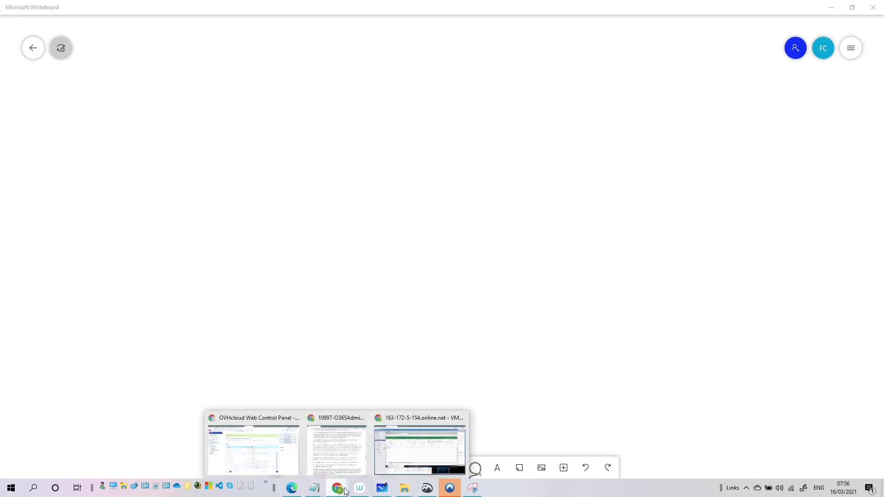
Step: Switch to Chrome and display the Microsoft 365 admin center home page
{"action": "left_click", "coordinate": [402, 454]}
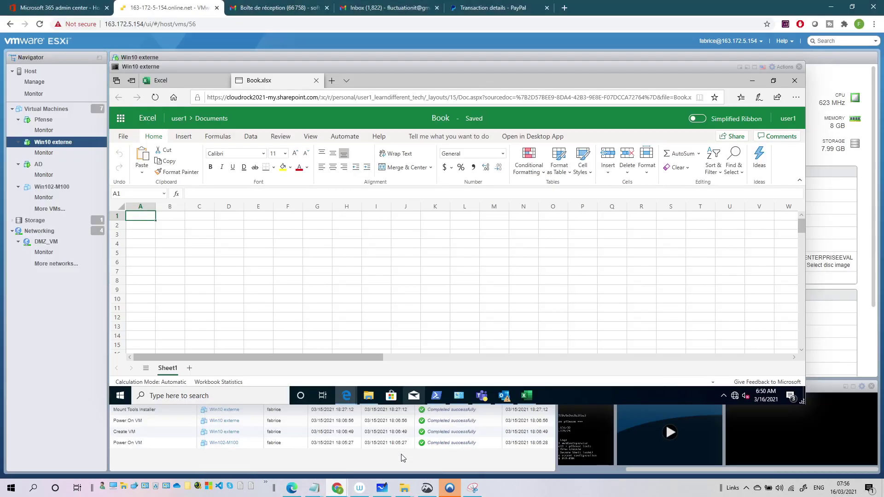
{"action": "left_click", "coordinate": [31, 8]}
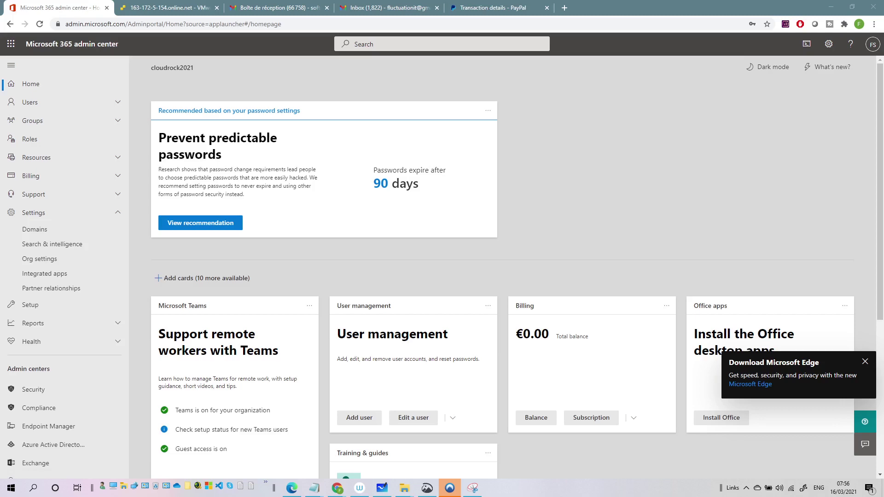
{"action": "left_click", "coordinate": [282, 8]}
{"action": "left_click", "coordinate": [279, 24]}
{"action": "type", "text": "https://portal.office.com,"}
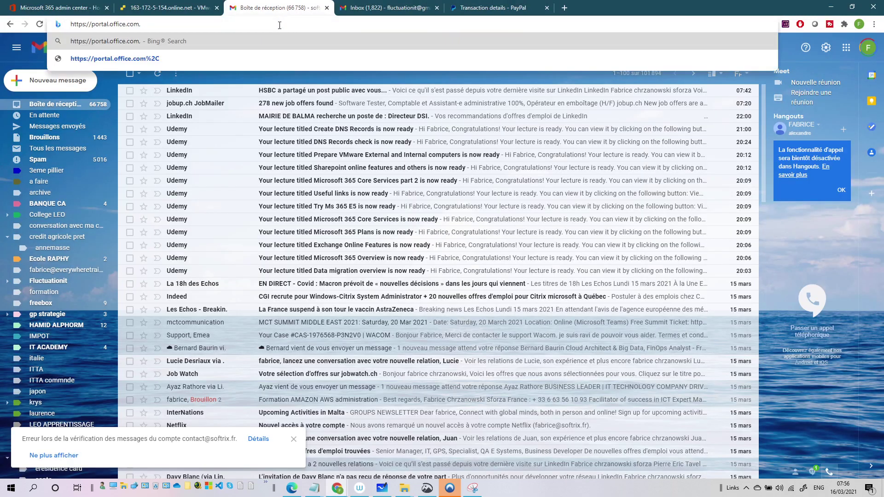
{"action": "key", "text": "Return"}
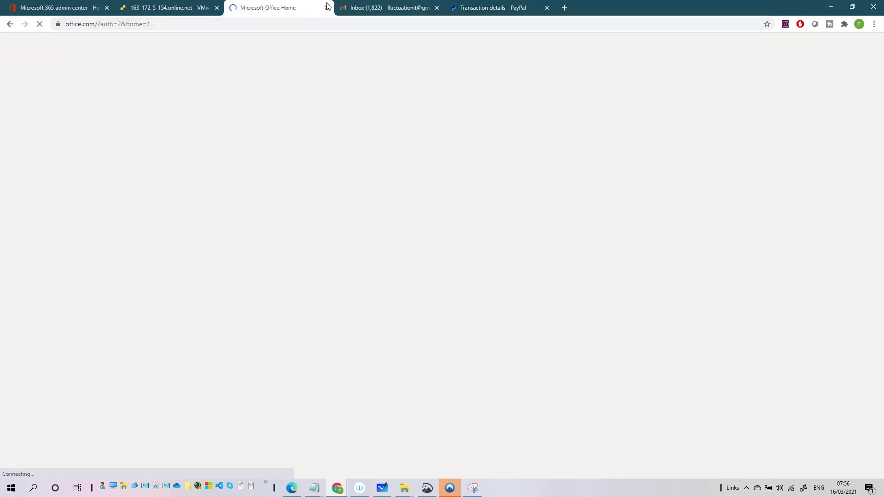
{"action": "left_click", "coordinate": [328, 9]}
{"action": "left_click", "coordinate": [57, 11]}
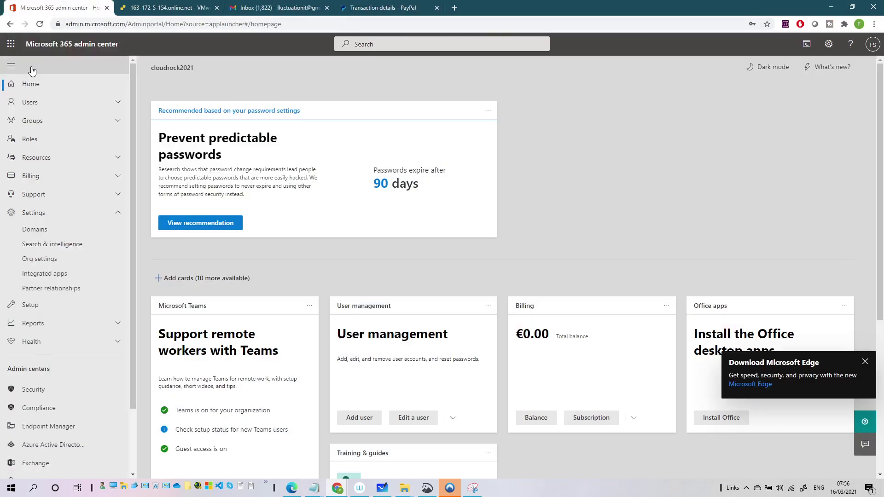
Step: View the apps available in the Microsoft 365 app launcher, including Admin, and close the launcher
{"action": "left_click", "coordinate": [11, 45]}
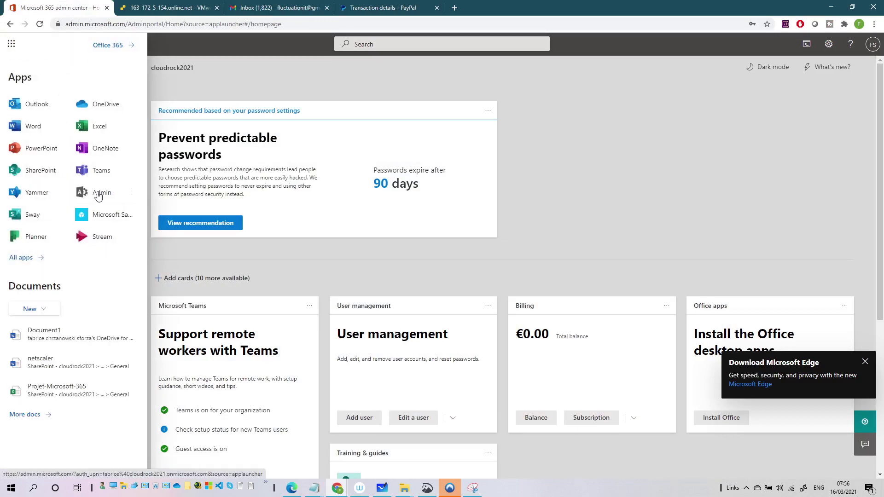
{"action": "left_click", "coordinate": [212, 86]}
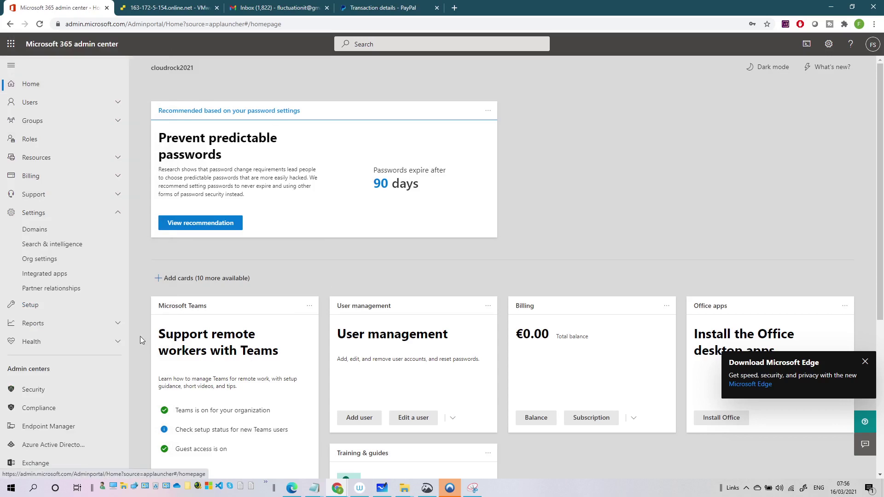
Step: Remove the Billing card from the admin center home page
{"action": "scroll", "coordinate": [615, 259], "scroll_direction": "down", "scroll_amount": 3}
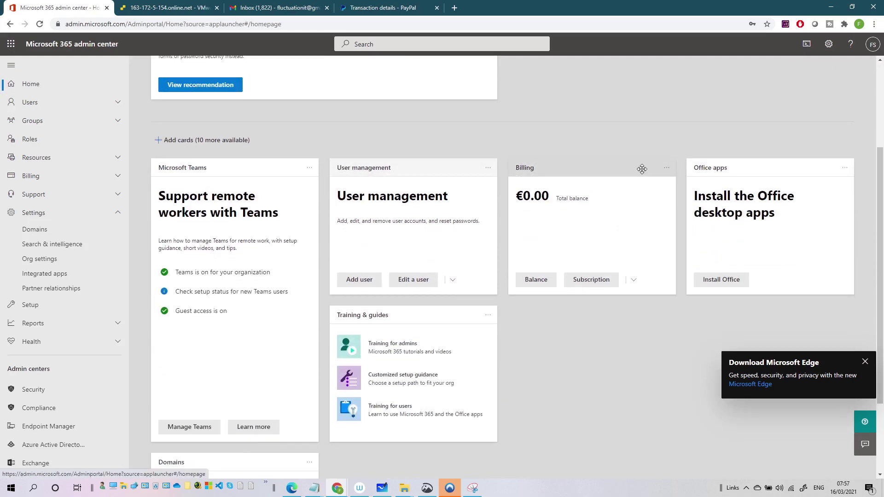
{"action": "left_click", "coordinate": [667, 169]}
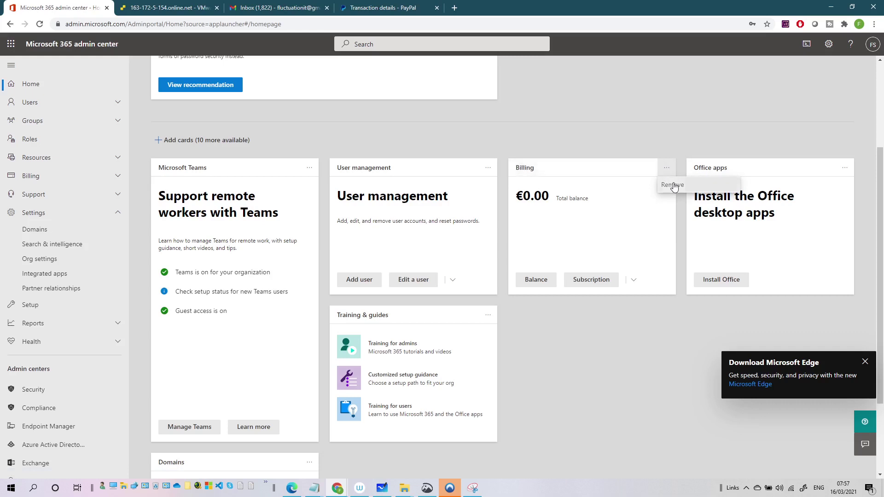
{"action": "left_click", "coordinate": [671, 184]}
Step: Add the Azure Active Directory card to the home page and place it beside the User management card
{"action": "left_click", "coordinate": [191, 142]}
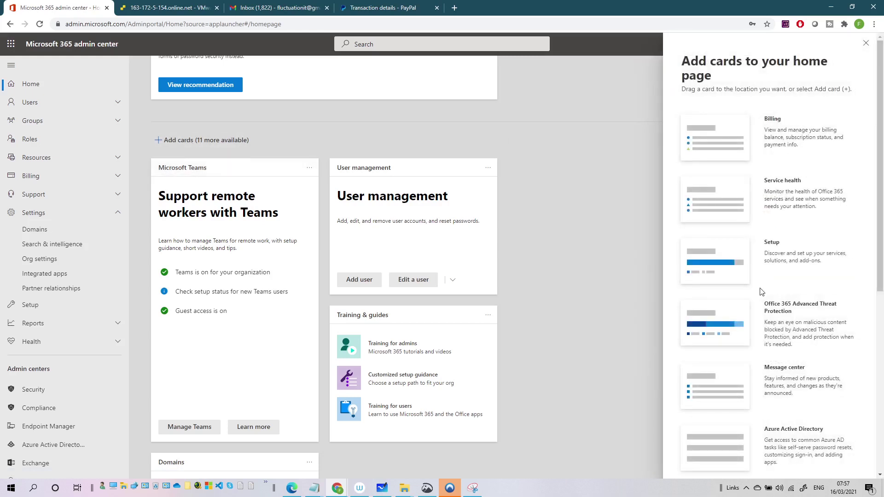
{"action": "scroll", "coordinate": [755, 290], "scroll_direction": "down", "scroll_amount": 3}
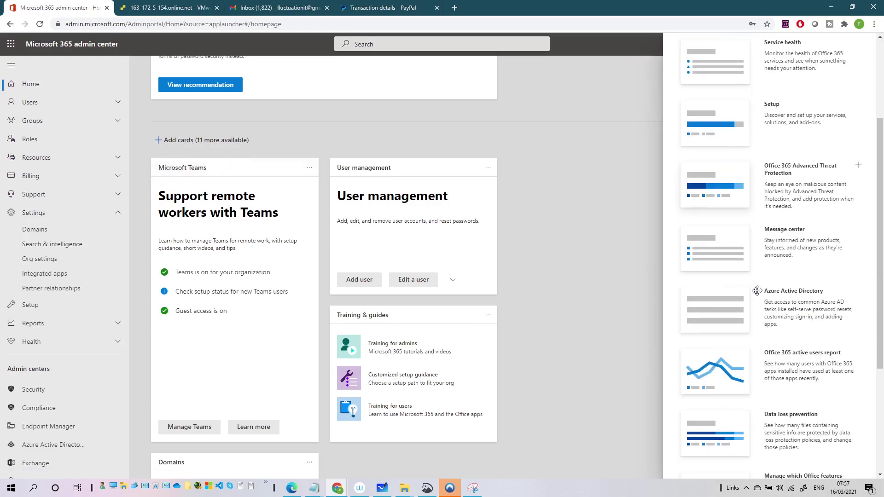
{"action": "left_click", "coordinate": [733, 319]}
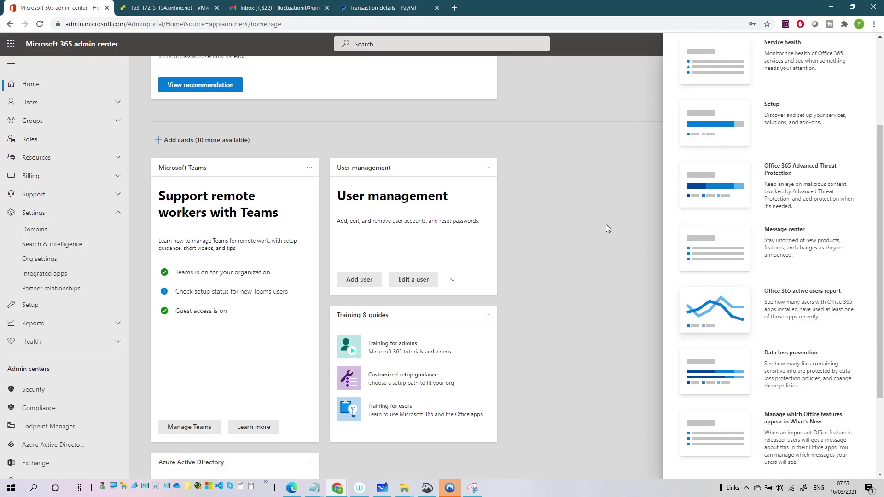
{"action": "scroll", "coordinate": [532, 332], "scroll_direction": "down", "scroll_amount": 3}
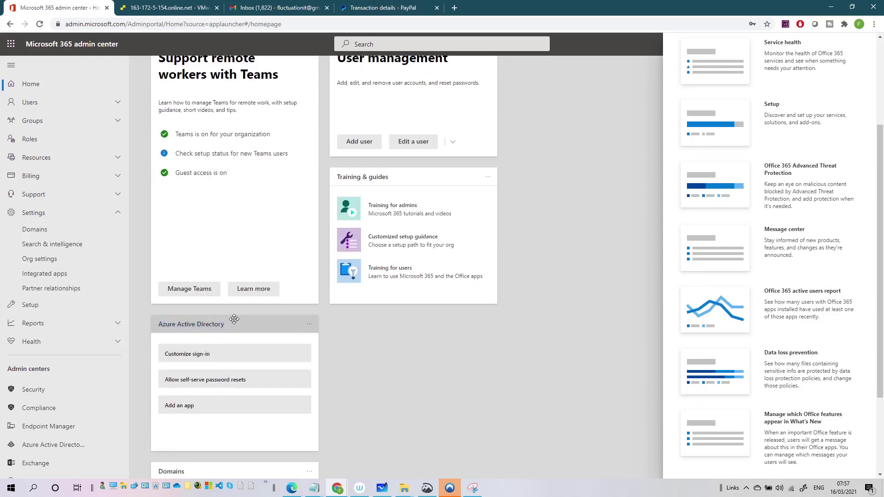
{"action": "left_click_drag", "start_coordinate": [456, 240], "coordinate": [601, 99]}
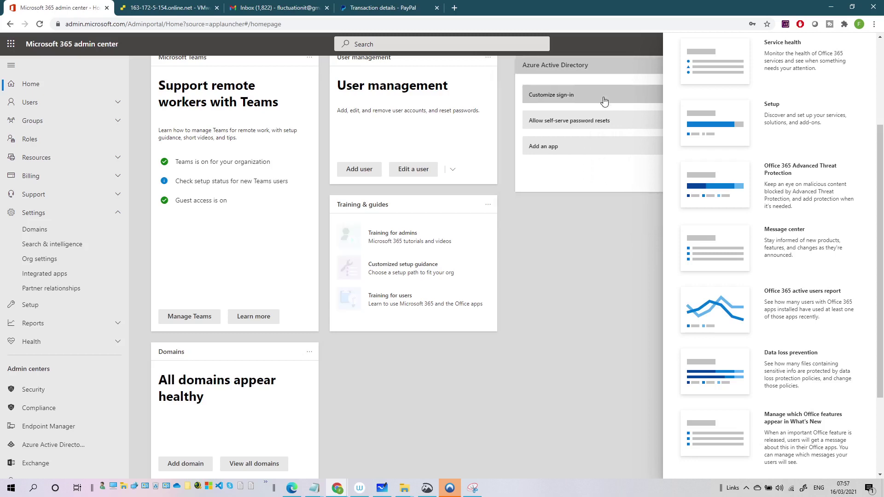
{"action": "scroll", "coordinate": [601, 189], "scroll_direction": "up", "scroll_amount": 3}
Step: Add the Role-based access for admins card to the home page below the Azure Active Directory card
{"action": "scroll", "coordinate": [787, 237], "scroll_direction": "down", "scroll_amount": 3}
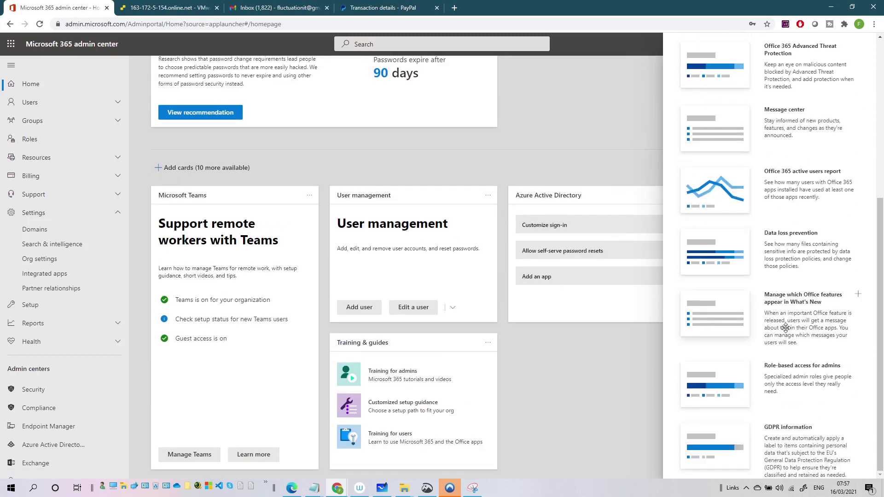
{"action": "left_click_drag", "start_coordinate": [799, 360], "coordinate": [580, 358]}
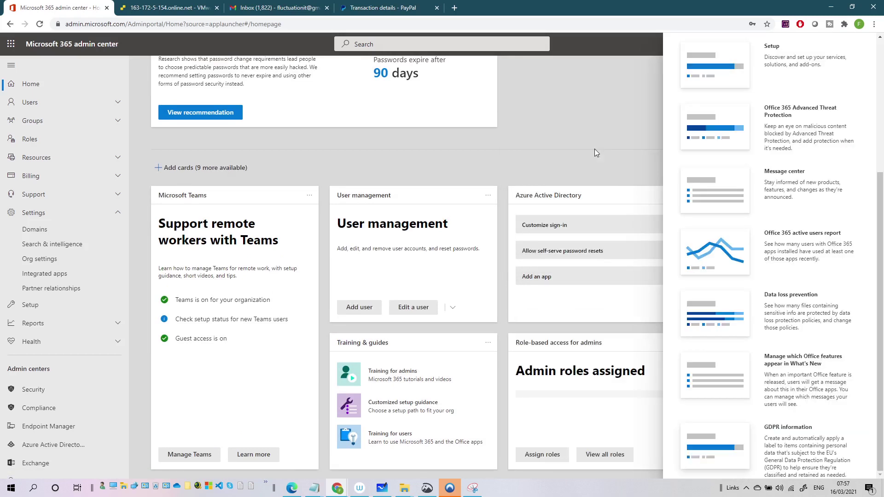
{"action": "scroll", "coordinate": [571, 126], "scroll_direction": "down", "scroll_amount": 3}
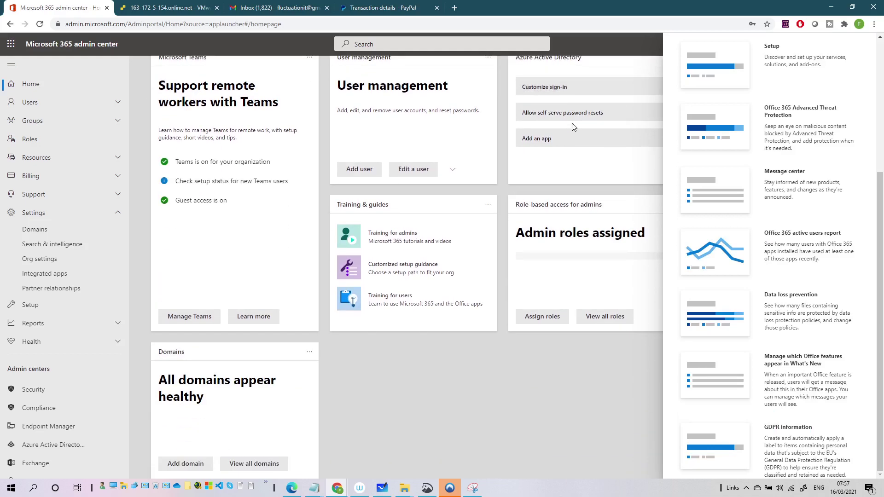
{"action": "scroll", "coordinate": [572, 126], "scroll_direction": "up", "scroll_amount": 5}
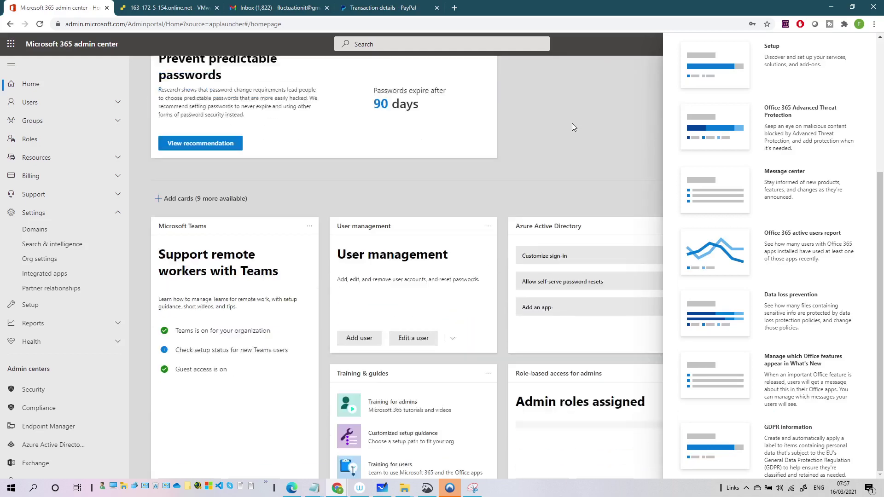
{"action": "scroll", "coordinate": [573, 126], "scroll_direction": "down", "scroll_amount": 4}
{"action": "scroll", "coordinate": [572, 123], "scroll_direction": "up", "scroll_amount": 5}
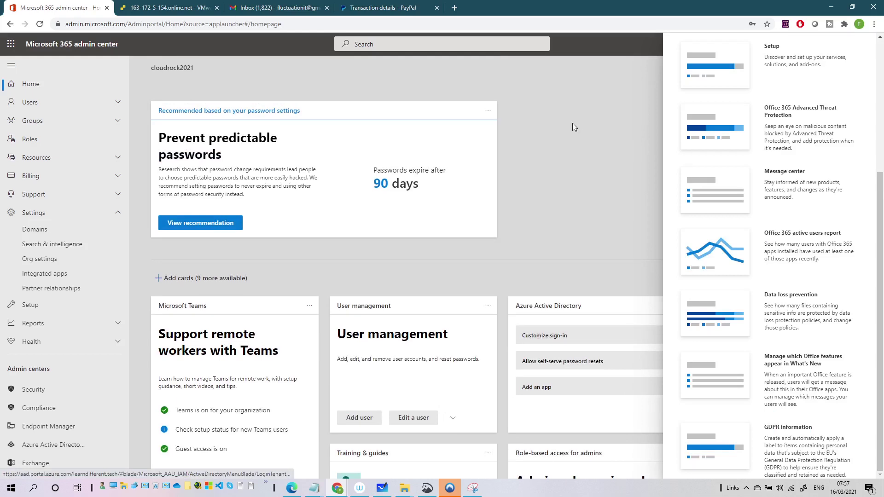
Step: Review the organization's deleted users list and its active users list
{"action": "left_click", "coordinate": [29, 107]}
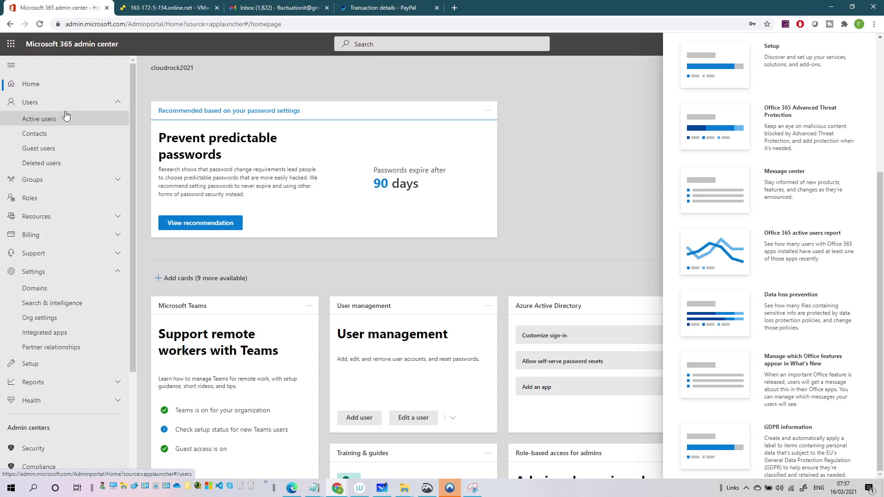
{"action": "left_click", "coordinate": [61, 164]}
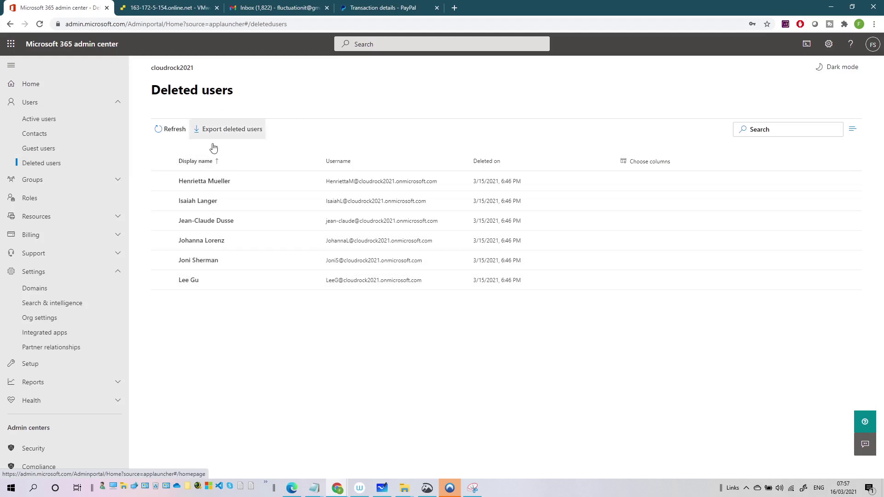
{"action": "left_click", "coordinate": [51, 127]}
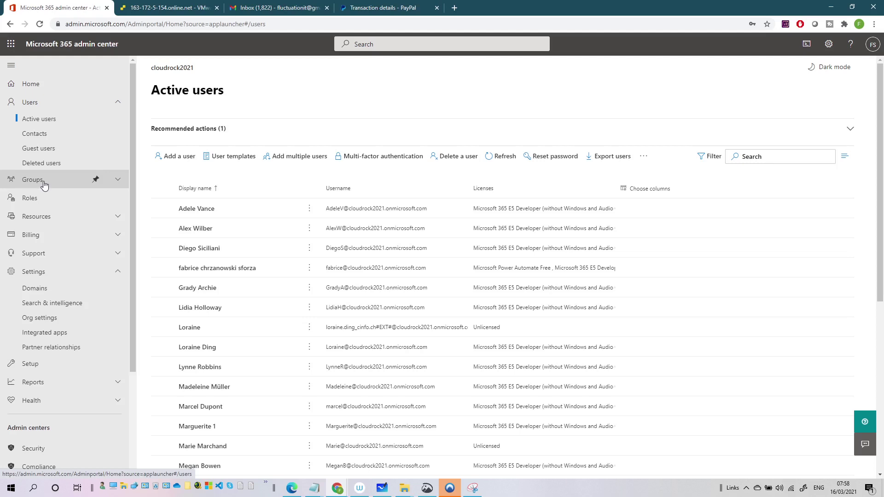
Step: View the active groups list and the group types offered when adding a group, leaving without creating one
{"action": "left_click", "coordinate": [45, 184]}
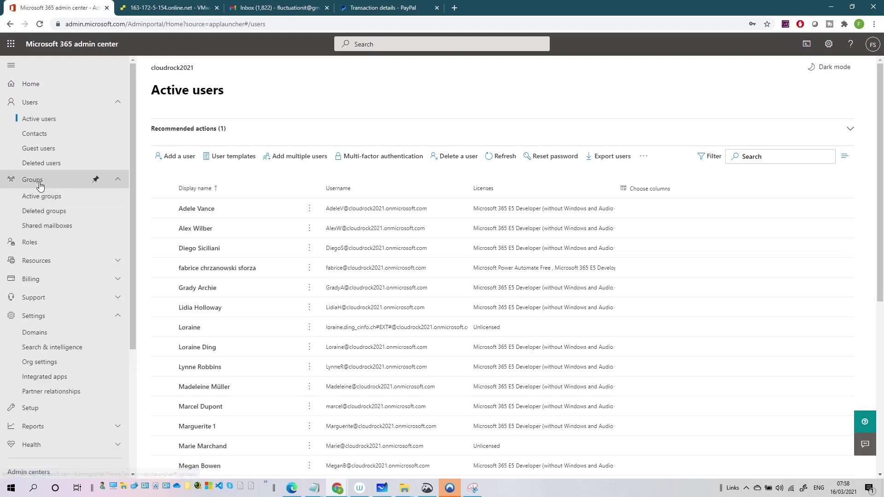
{"action": "left_click", "coordinate": [52, 196]}
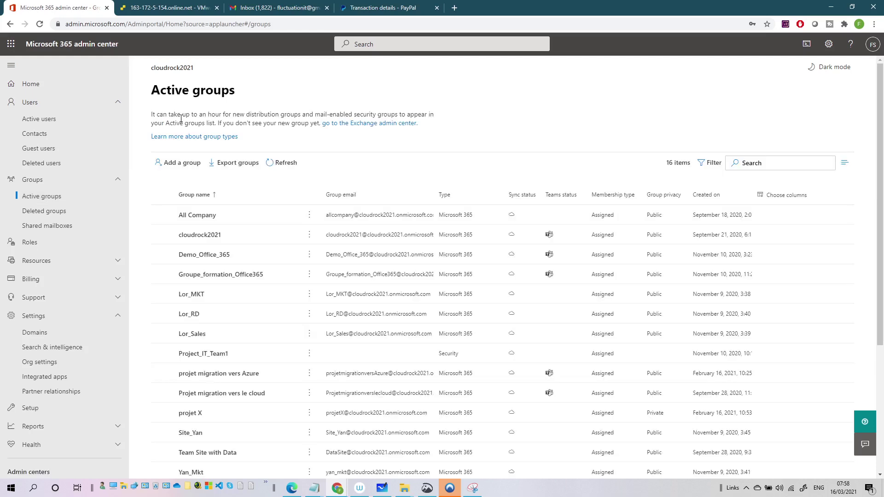
{"action": "left_click", "coordinate": [183, 167]}
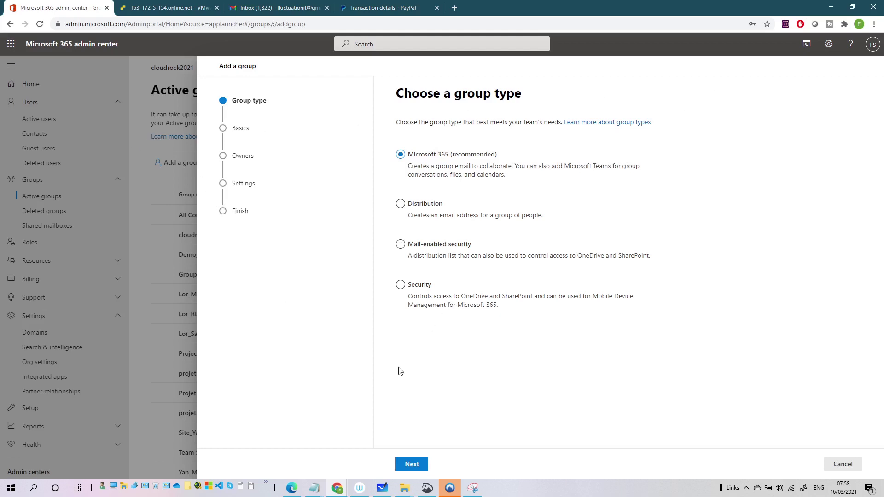
{"action": "left_click", "coordinate": [843, 464]}
{"action": "left_click", "coordinate": [383, 272]}
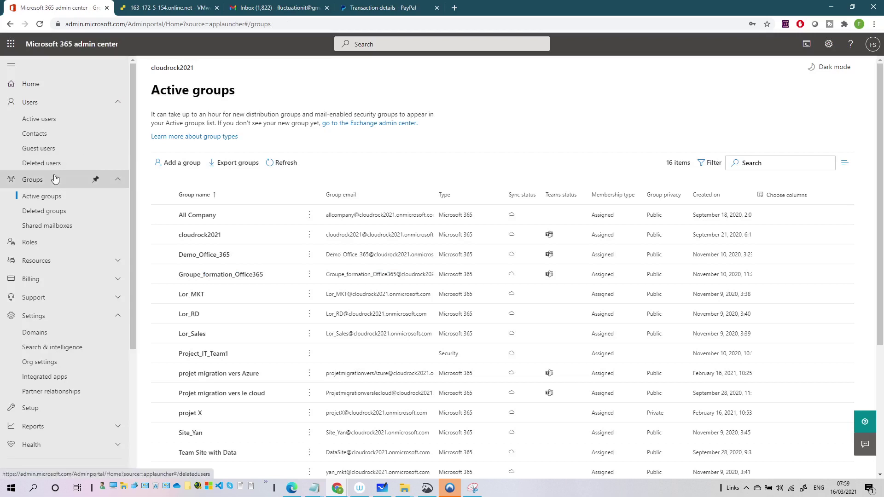
Step: Examine the full list of Azure AD admin roles and return to the suggested roles
{"action": "left_click", "coordinate": [43, 244]}
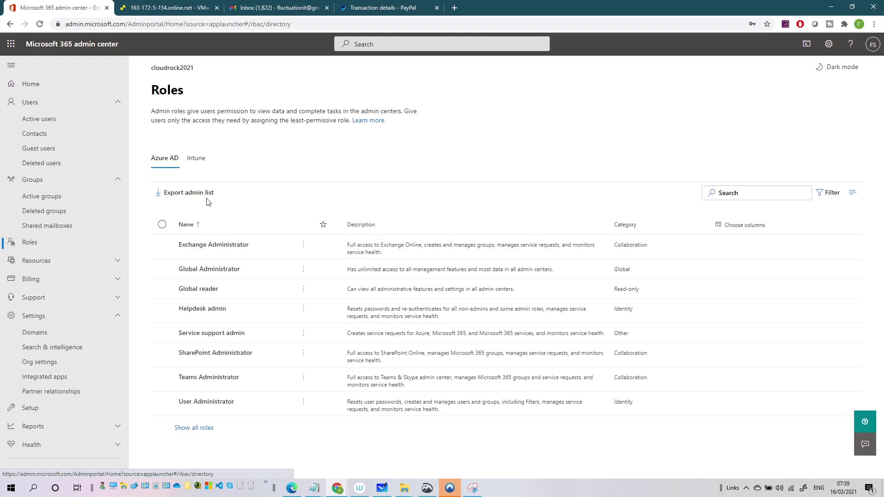
{"action": "left_click", "coordinate": [195, 429]}
{"action": "scroll", "coordinate": [257, 344], "scroll_direction": "down", "scroll_amount": 10}
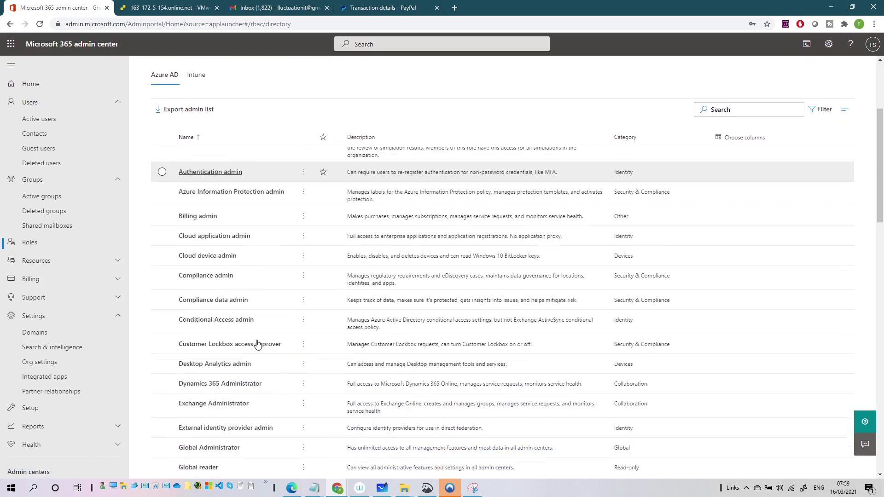
{"action": "scroll", "coordinate": [257, 345], "scroll_direction": "up", "scroll_amount": 5}
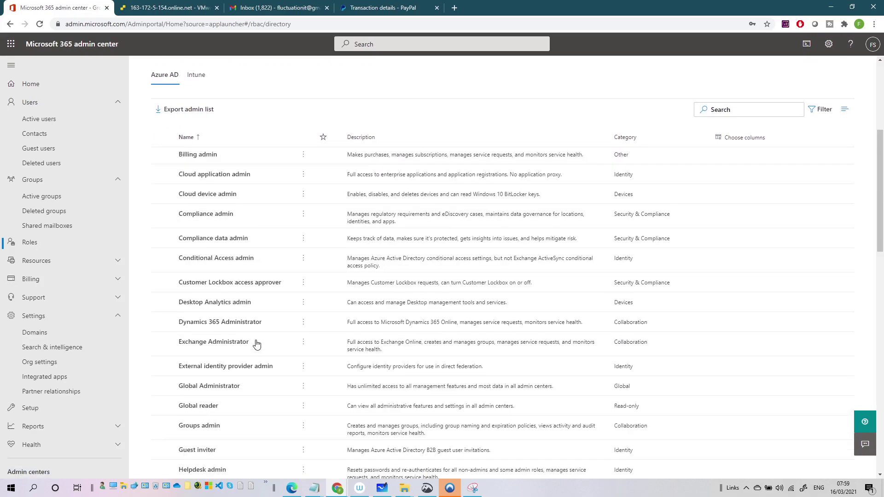
{"action": "scroll", "coordinate": [257, 345], "scroll_direction": "down", "scroll_amount": 14}
{"action": "scroll", "coordinate": [256, 349], "scroll_direction": "down", "scroll_amount": 3}
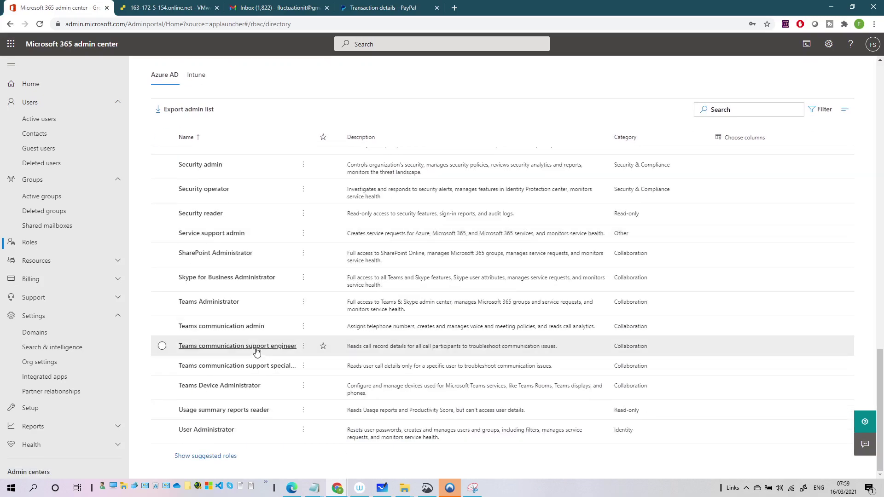
{"action": "left_click", "coordinate": [228, 457]}
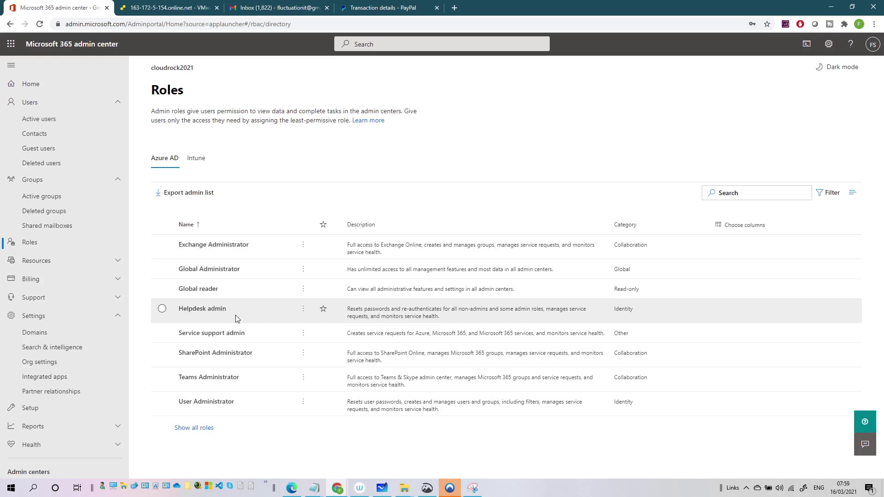
Step: Show the Resources and Billing sections and browse the Purchase services catalog
{"action": "left_click", "coordinate": [45, 262]}
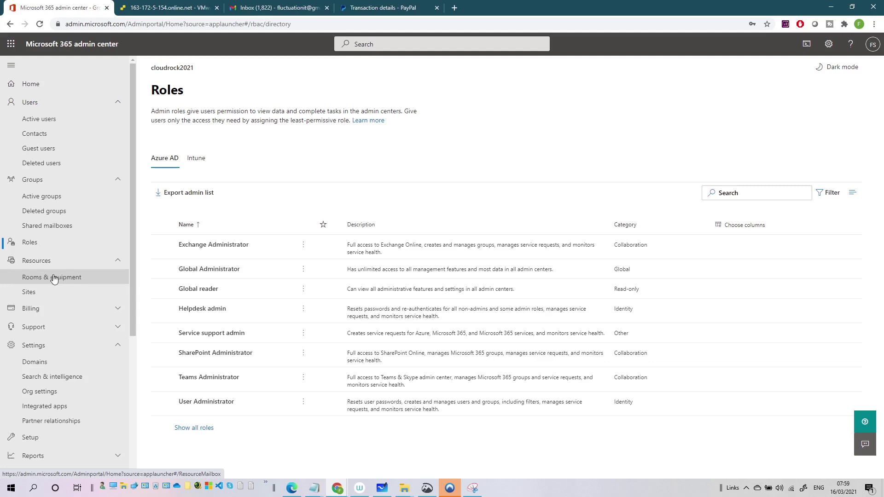
{"action": "left_click", "coordinate": [54, 311]}
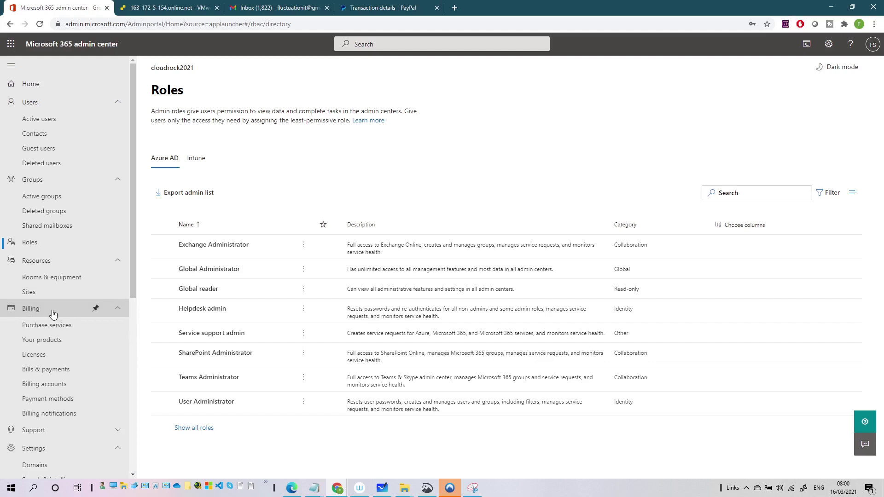
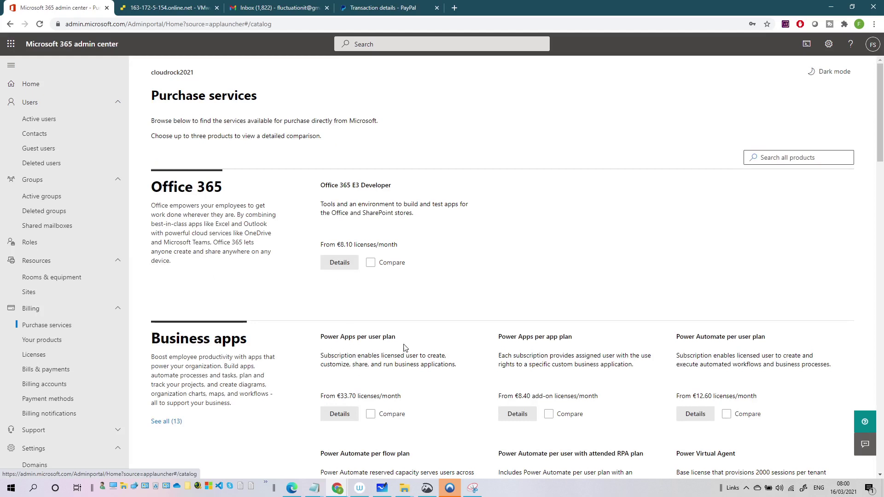
{"action": "scroll", "coordinate": [747, 335], "scroll_direction": "down", "scroll_amount": 3}
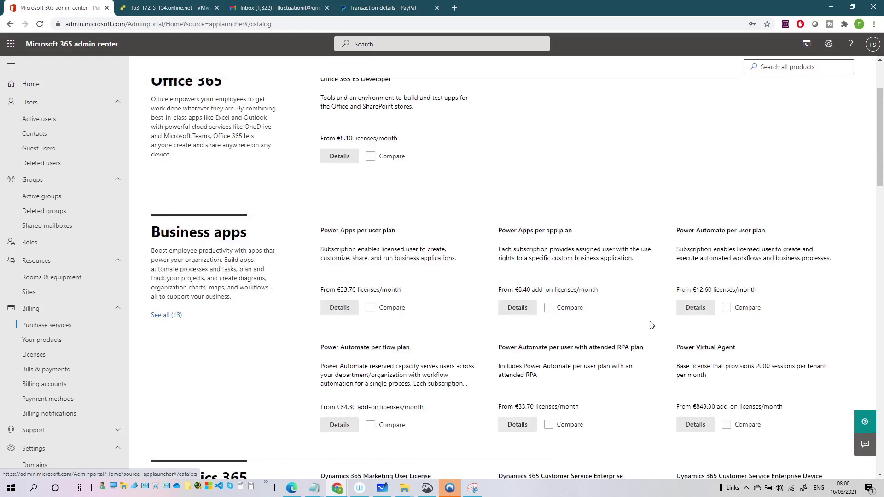
Step: Browse the Purchase services catalog to Security and identity and mark Microsoft Intune Device and Microsoft Intune for comparison
{"action": "scroll", "coordinate": [647, 320], "scroll_direction": "down", "scroll_amount": 3}
{"action": "scroll", "coordinate": [595, 314], "scroll_direction": "down", "scroll_amount": 7}
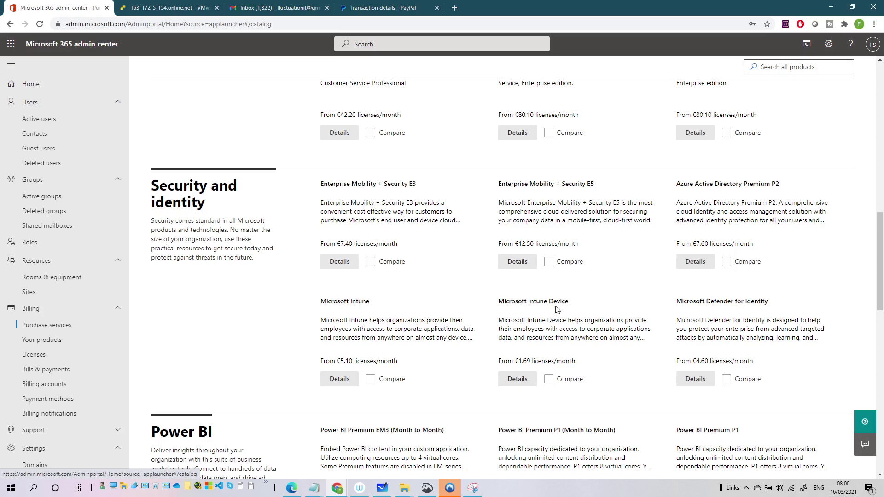
{"action": "scroll", "coordinate": [565, 309], "scroll_direction": "down", "scroll_amount": 4}
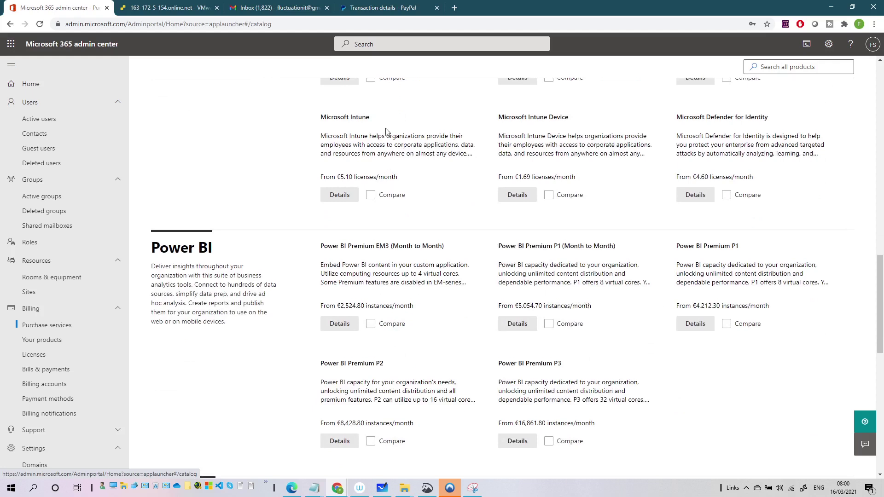
{"action": "scroll", "coordinate": [388, 132], "scroll_direction": "up", "scroll_amount": 2}
{"action": "left_click", "coordinate": [549, 287]}
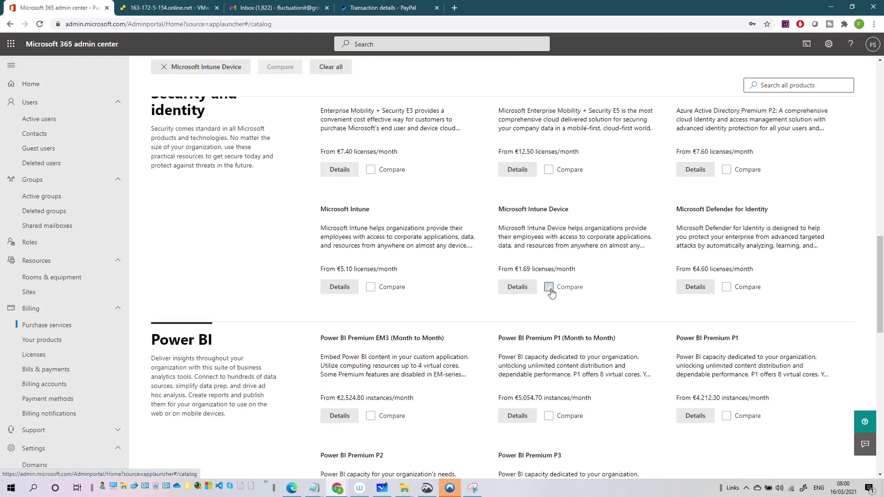
{"action": "left_click", "coordinate": [371, 287]}
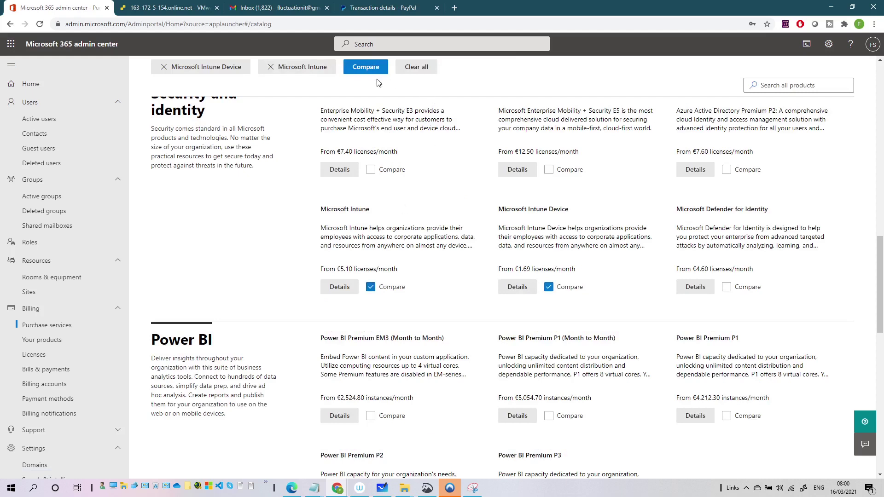
Step: Review the organization's owned products under Your products and the subscription licenses under Licenses
{"action": "left_click", "coordinate": [40, 341]}
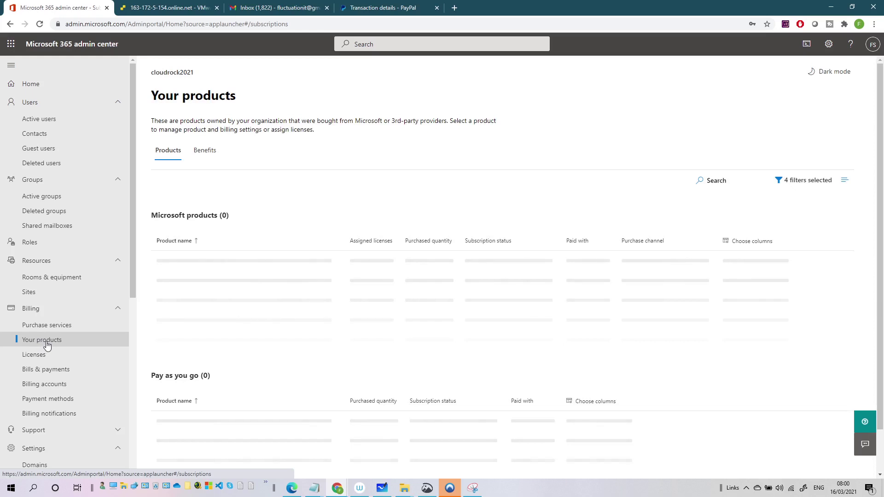
{"action": "left_click", "coordinate": [37, 354]}
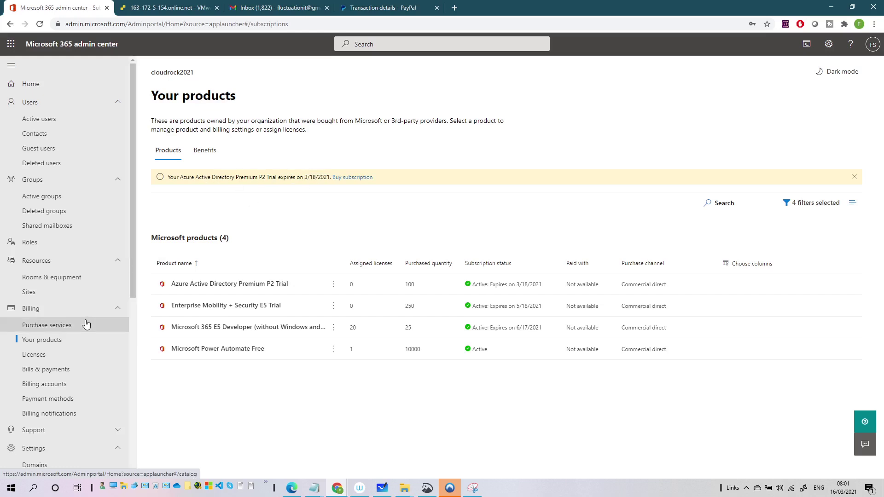
{"action": "left_click", "coordinate": [41, 358]}
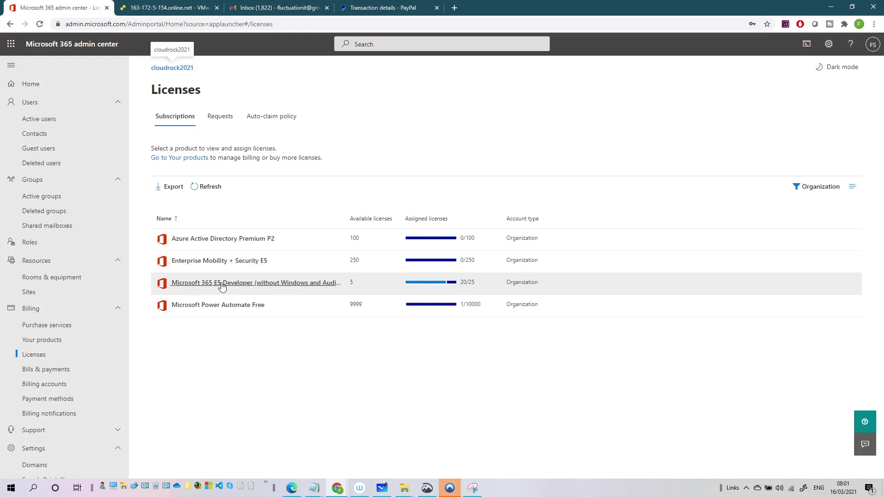
Step: Browse the complete list of Office 365 apps in the app launcher and close it without opening any app
{"action": "left_click", "coordinate": [11, 43]}
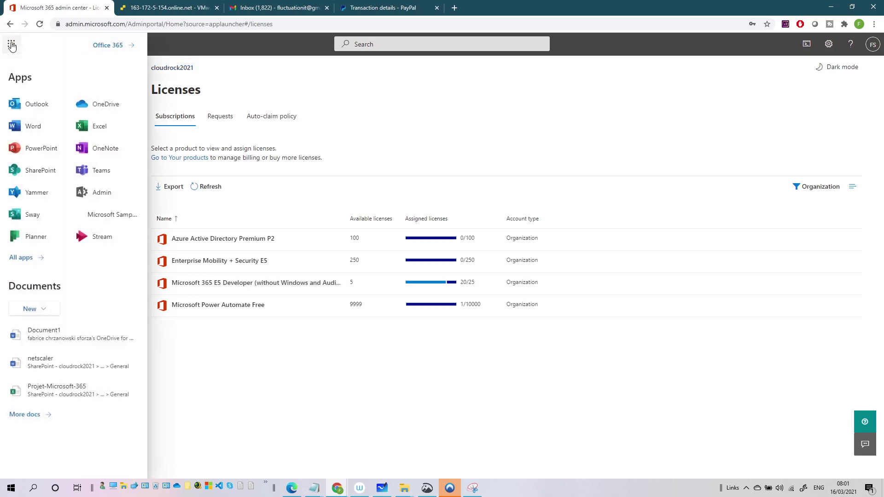
{"action": "left_click", "coordinate": [28, 258]}
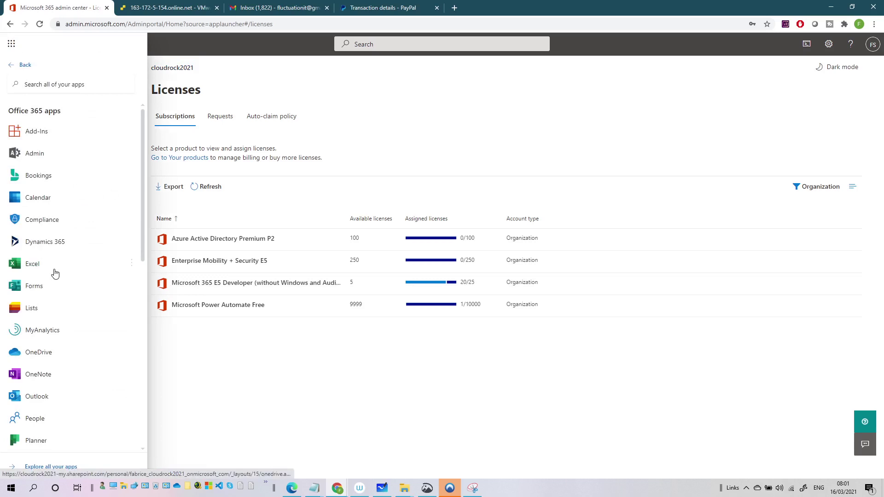
{"action": "scroll", "coordinate": [56, 261], "scroll_direction": "down", "scroll_amount": 2}
{"action": "scroll", "coordinate": [57, 252], "scroll_direction": "down", "scroll_amount": 7}
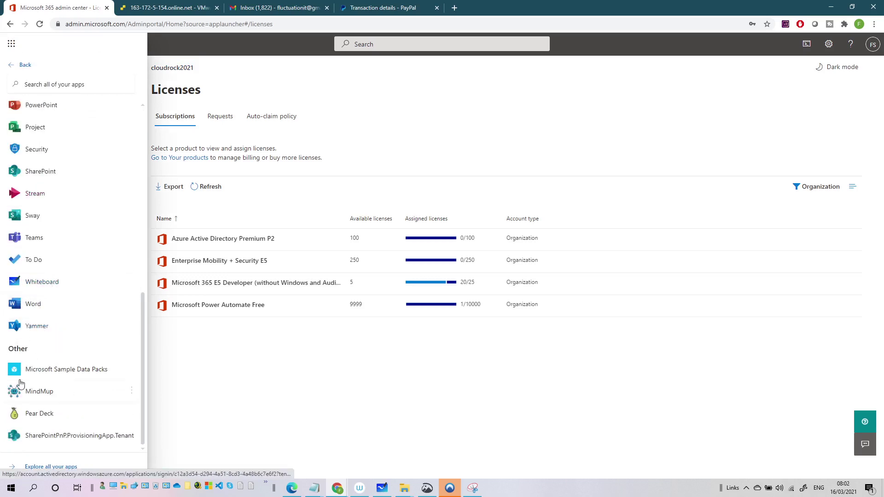
{"action": "scroll", "coordinate": [54, 239], "scroll_direction": "up", "scroll_amount": 2}
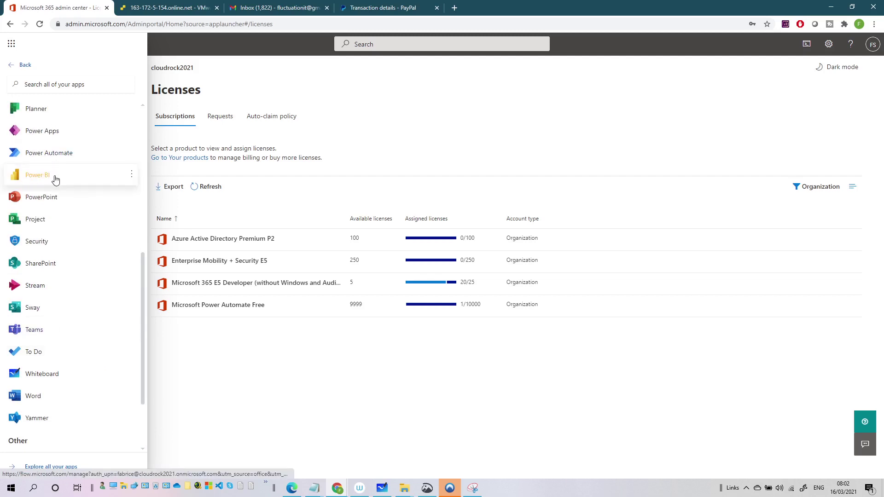
{"action": "left_click", "coordinate": [402, 142]}
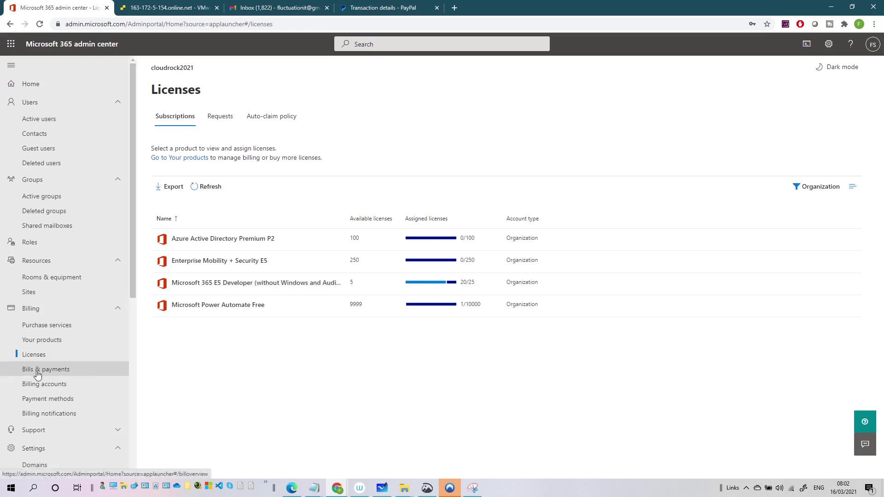
Step: View the Billing notifications page and collapse the Resources and Billing navigation sections
{"action": "left_click", "coordinate": [56, 416]}
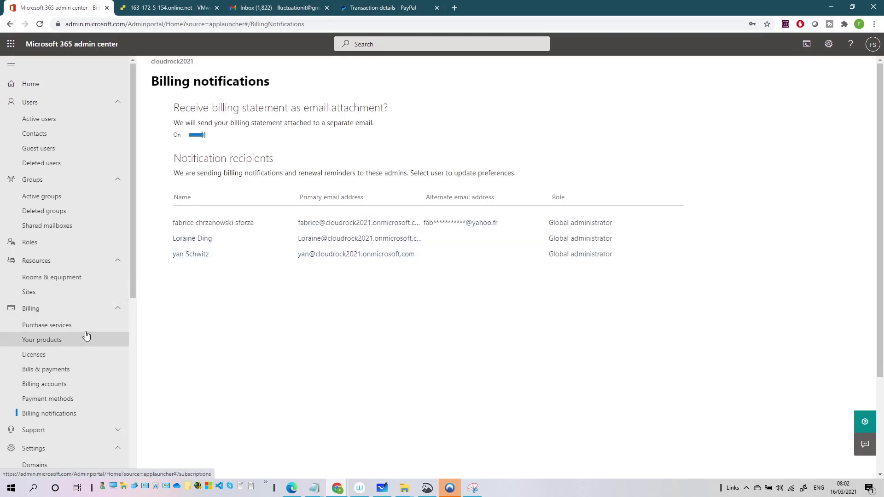
{"action": "left_click", "coordinate": [82, 261]}
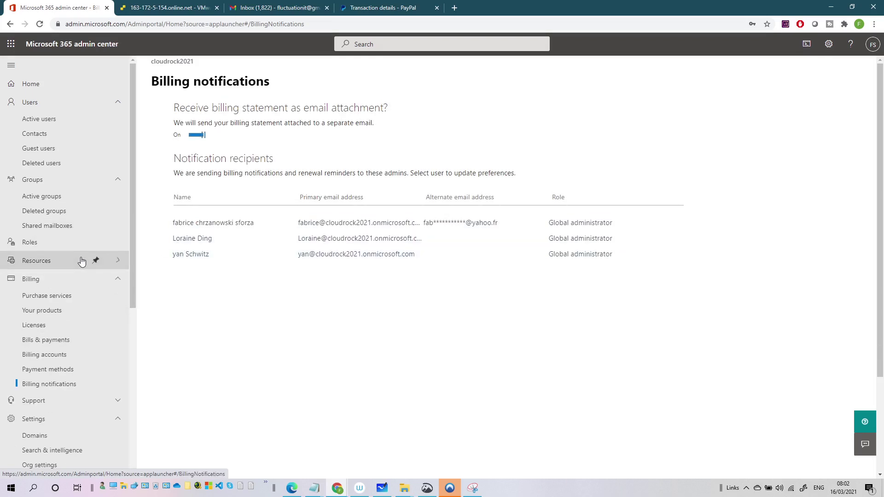
{"action": "left_click", "coordinate": [55, 279]}
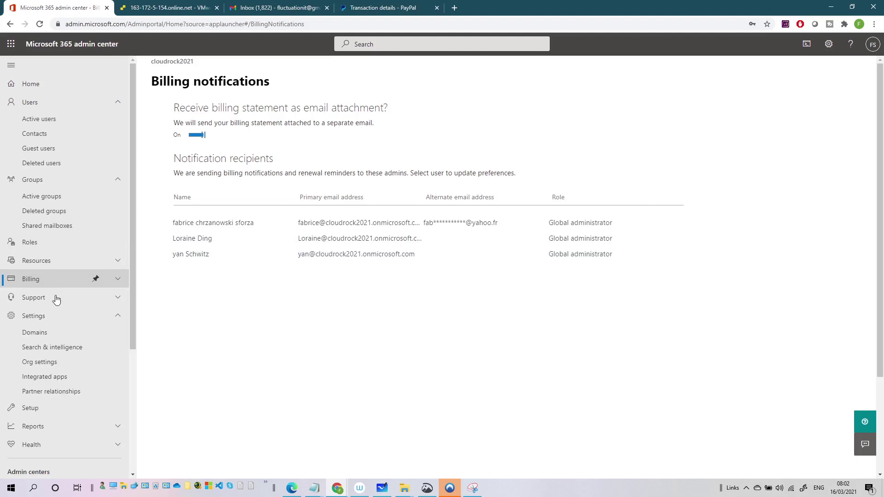
Step: Expand the Support section and open the Customer Lockbox Requests page
{"action": "left_click", "coordinate": [57, 302]}
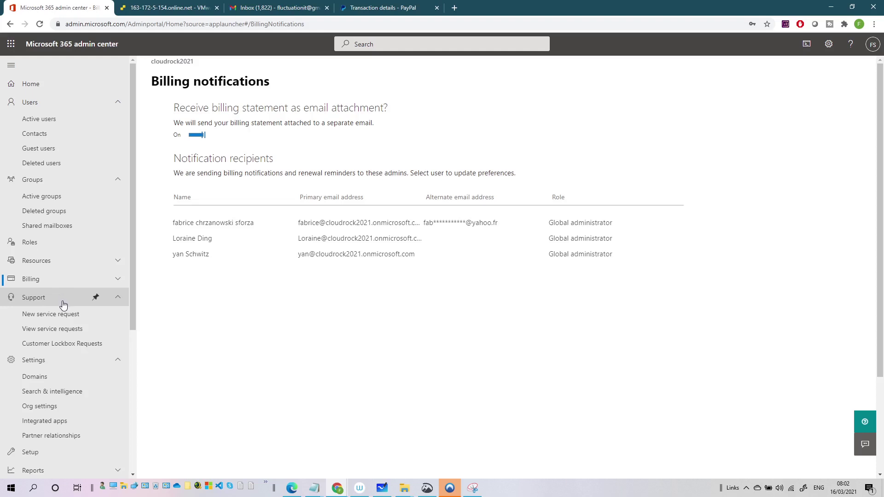
{"action": "right_click", "coordinate": [69, 352]}
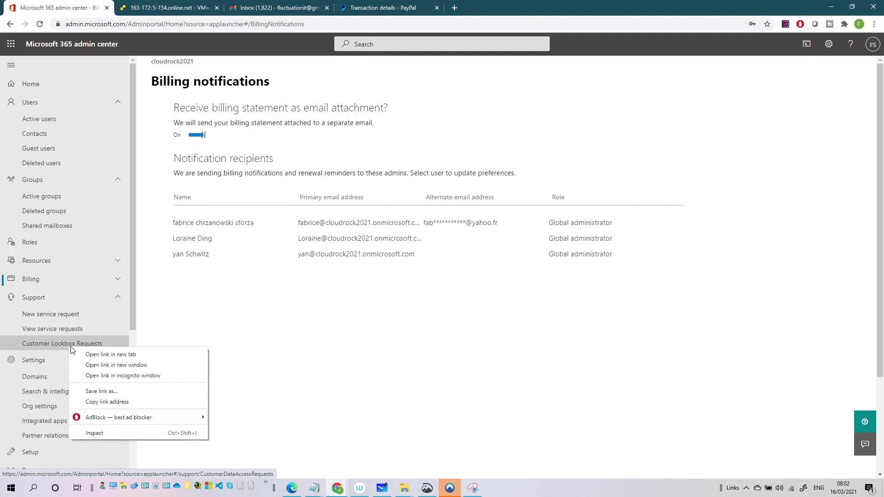
{"action": "left_click", "coordinate": [49, 343]}
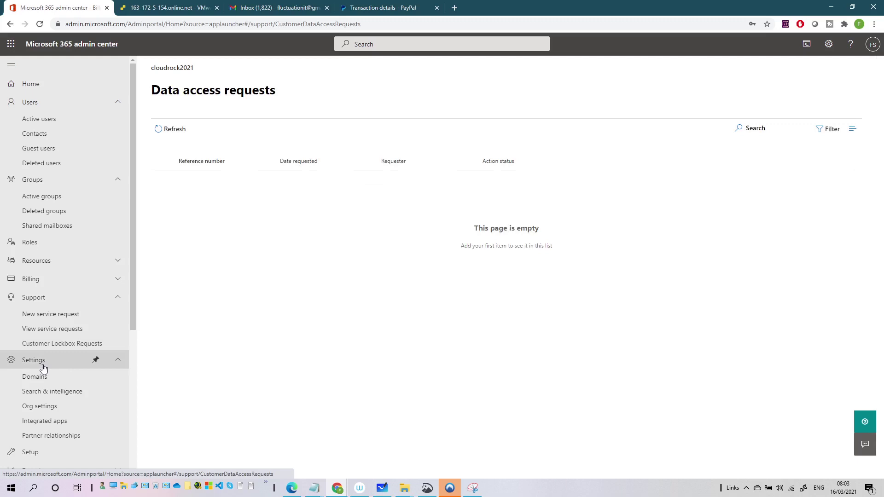
Step: Review the Org settings lists for Services, Security & privacy and Organization profile
{"action": "left_click", "coordinate": [50, 368]}
{"action": "left_click", "coordinate": [50, 368]}
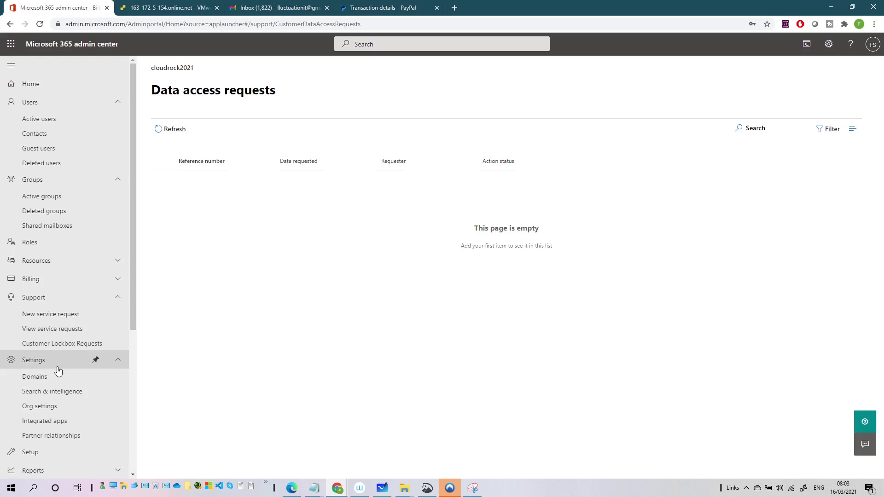
{"action": "left_click", "coordinate": [63, 363]}
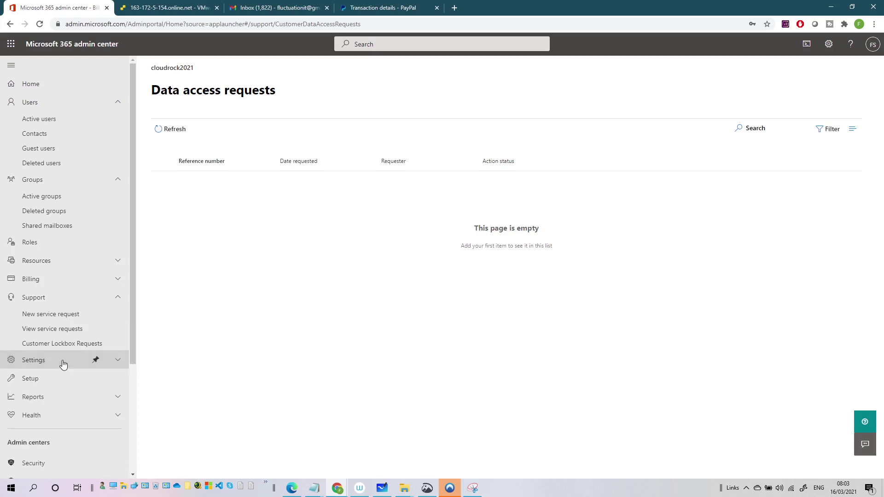
{"action": "left_click", "coordinate": [63, 363]}
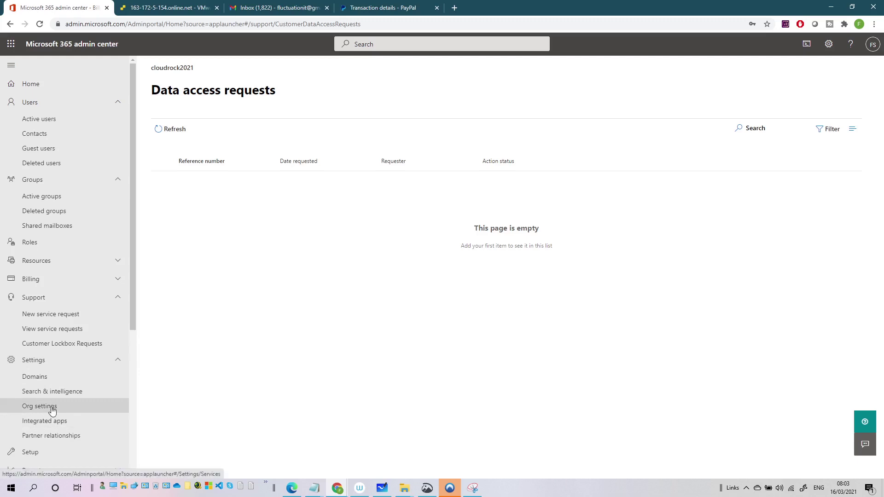
{"action": "left_click", "coordinate": [52, 412]}
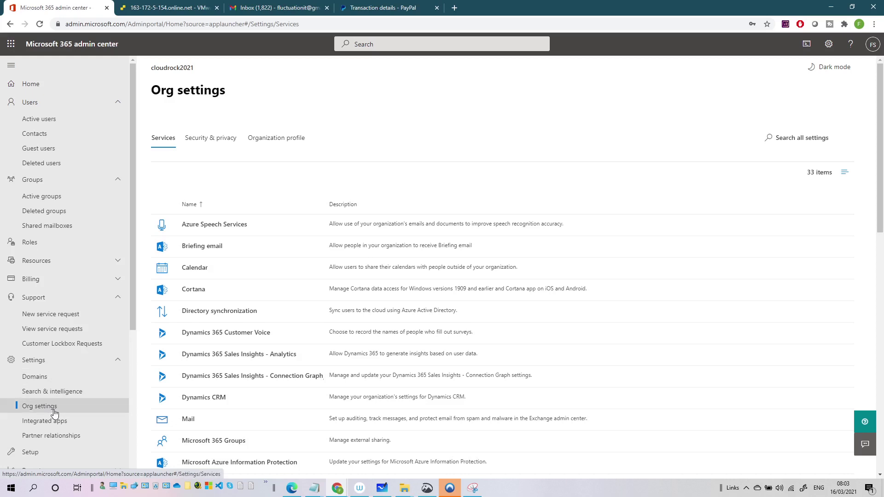
{"action": "scroll", "coordinate": [249, 262], "scroll_direction": "down", "scroll_amount": 2}
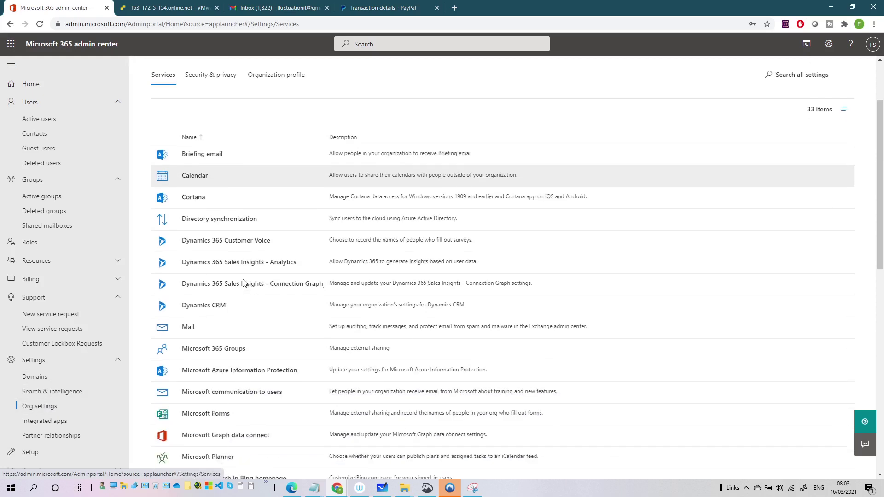
{"action": "scroll", "coordinate": [244, 283], "scroll_direction": "up", "scroll_amount": 2}
{"action": "left_click", "coordinate": [225, 139]}
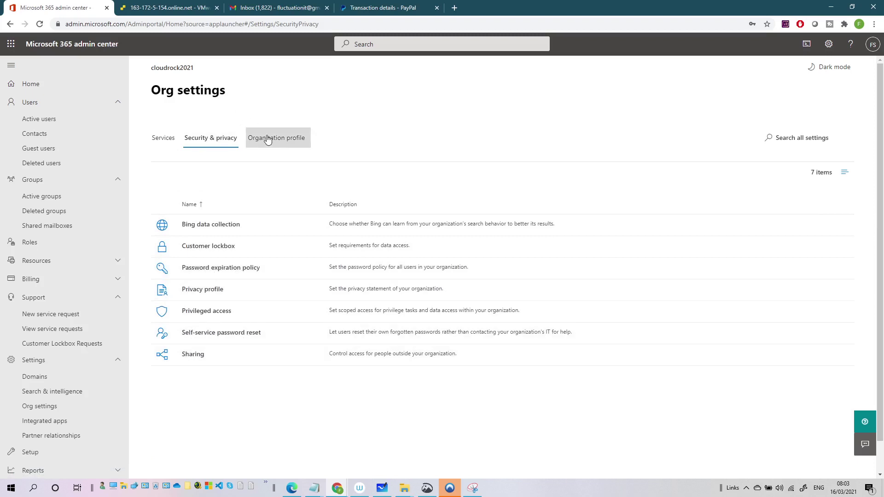
{"action": "left_click", "coordinate": [290, 144]}
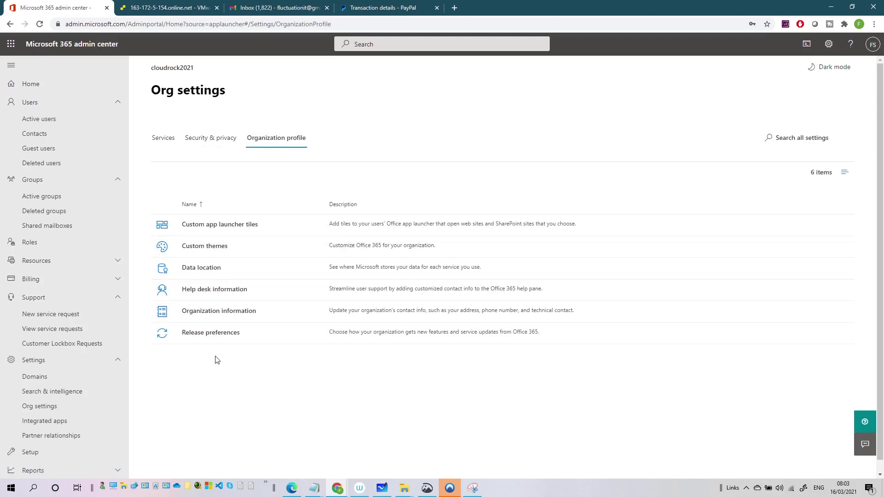
Step: Examine the Custom themes options for logo, background image and colors, and close them without changing anything
{"action": "left_click", "coordinate": [200, 252]}
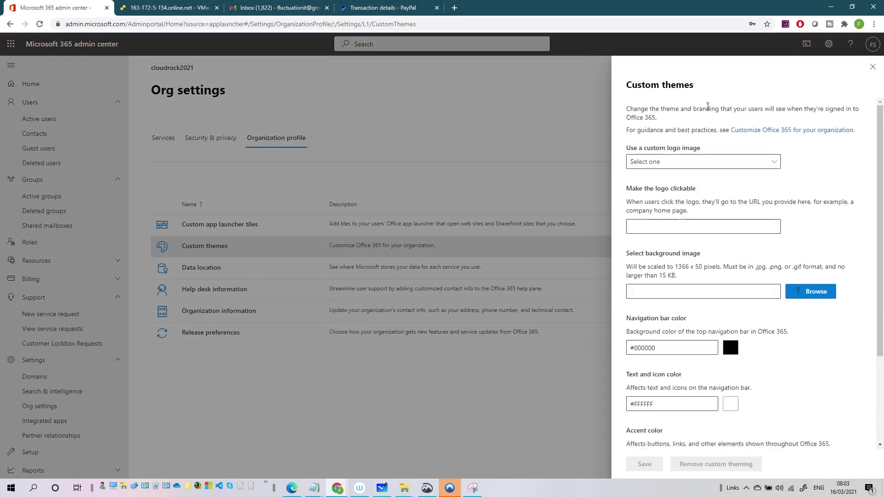
{"action": "left_click", "coordinate": [681, 164]}
{"action": "left_click", "coordinate": [681, 165]}
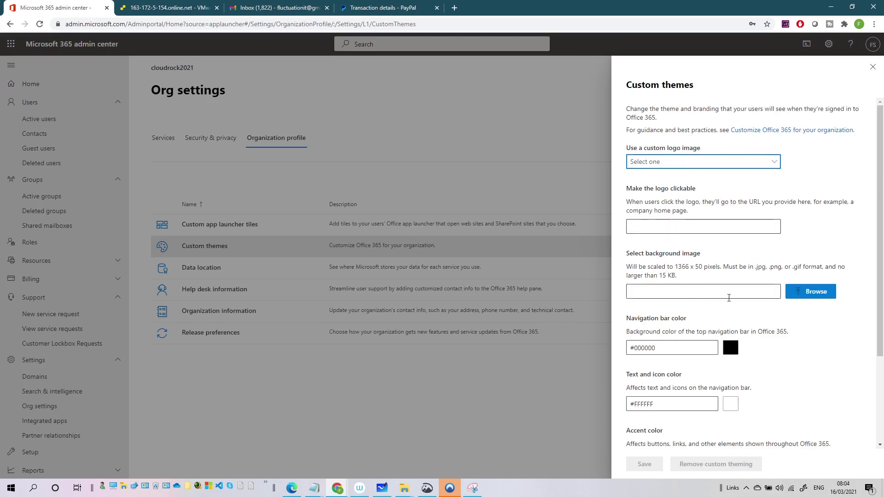
{"action": "left_click", "coordinate": [705, 349]}
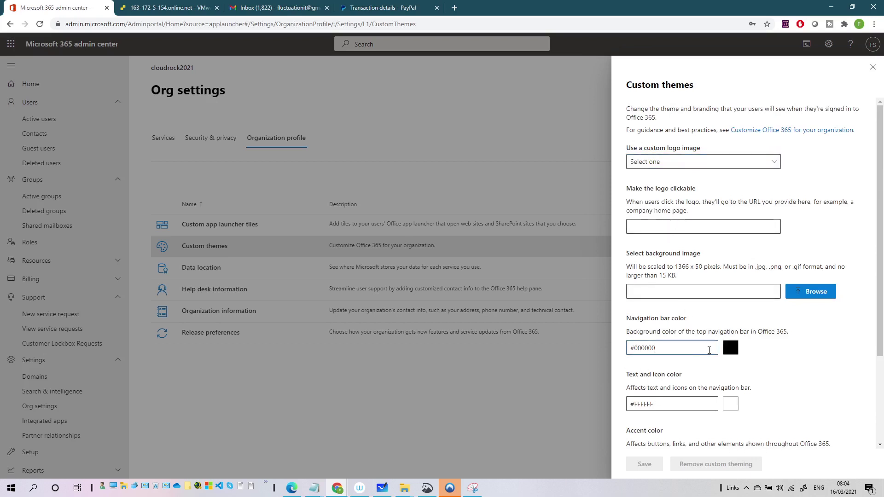
{"action": "scroll", "coordinate": [737, 354], "scroll_direction": "down", "scroll_amount": 3}
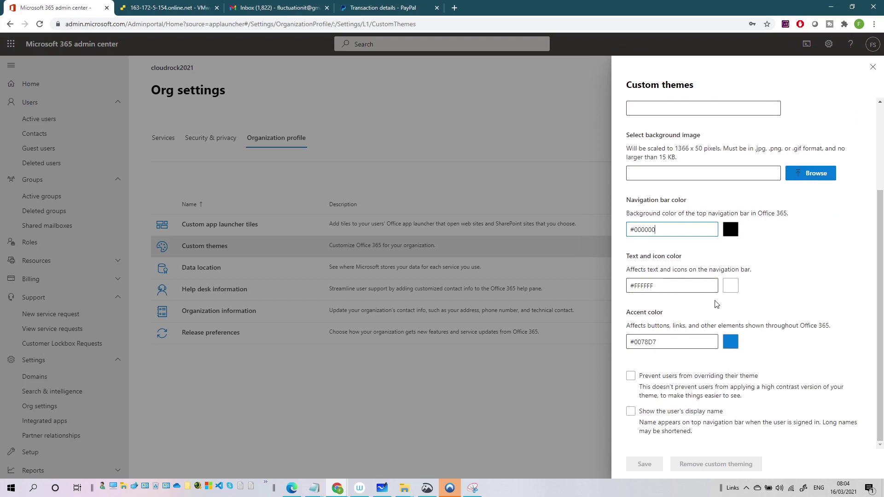
{"action": "left_click", "coordinate": [872, 67]}
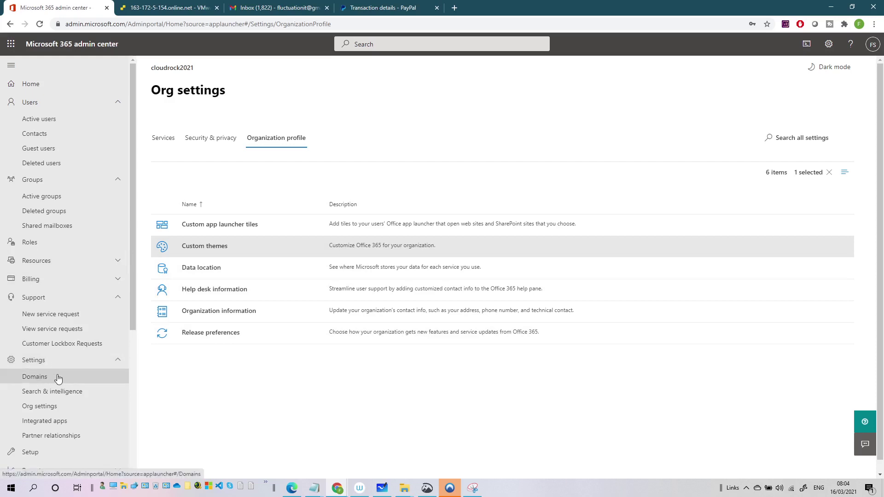
Step: Collapse the Settings section and review the Setup page's recommended actions, from sign-in and security to apps and meetings
{"action": "left_click", "coordinate": [52, 361]}
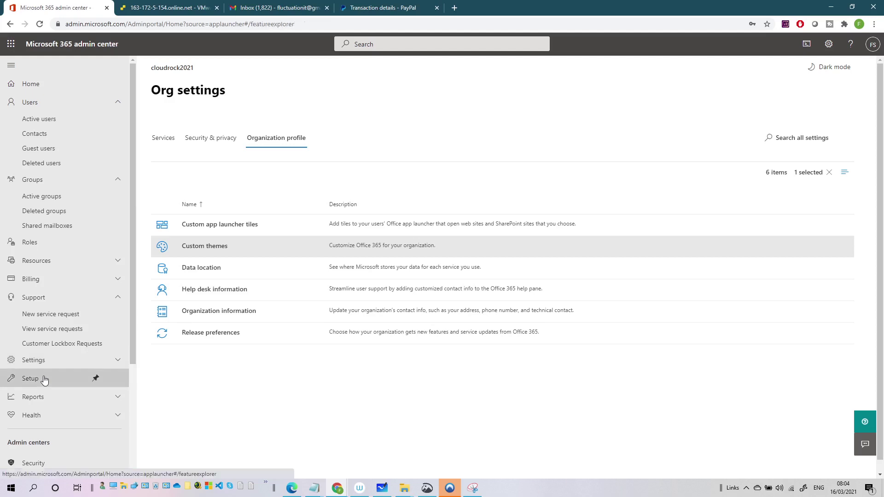
{"action": "left_click", "coordinate": [45, 379]}
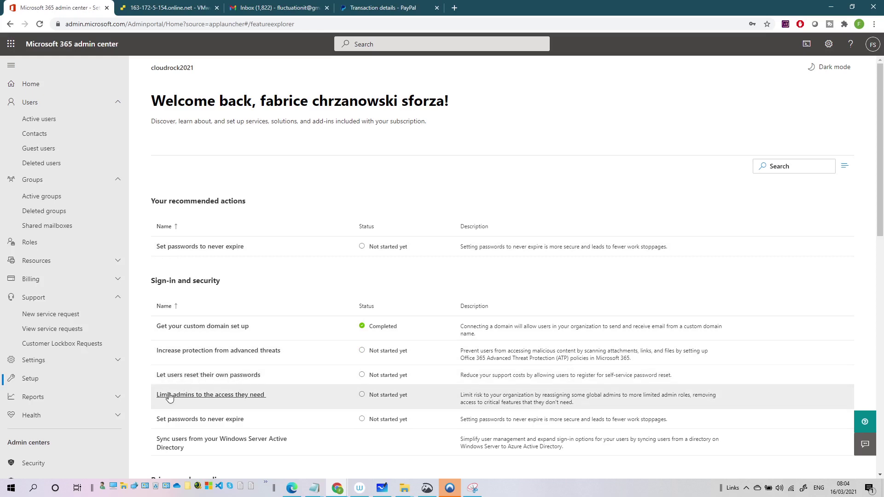
{"action": "scroll", "coordinate": [254, 399], "scroll_direction": "down", "scroll_amount": 1}
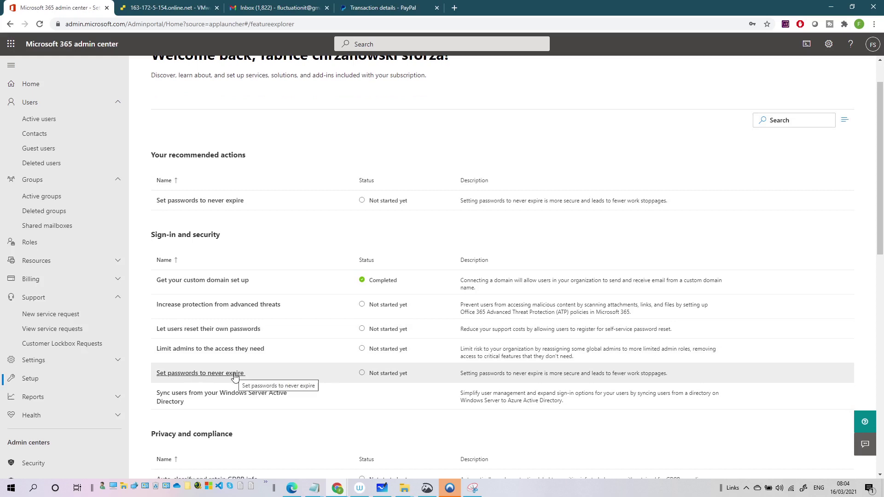
{"action": "scroll", "coordinate": [232, 374], "scroll_direction": "down", "scroll_amount": 3}
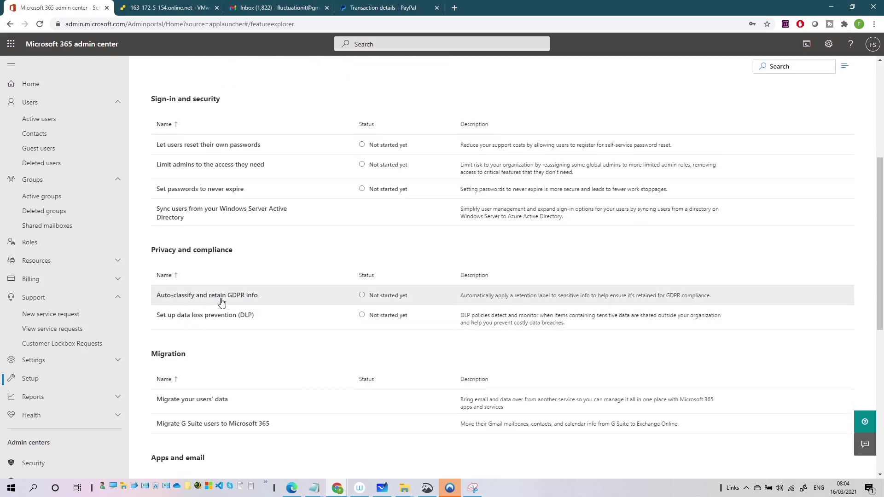
{"action": "scroll", "coordinate": [221, 299], "scroll_direction": "down", "scroll_amount": 3}
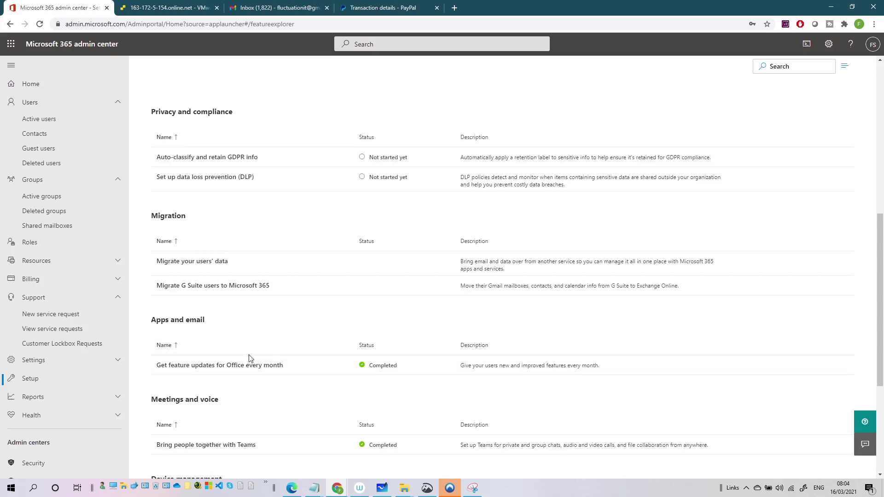
Step: Review the remaining Setup recommendations down to Device management, and open the Usage page under Reports
{"action": "scroll", "coordinate": [249, 358], "scroll_direction": "down", "scroll_amount": 2}
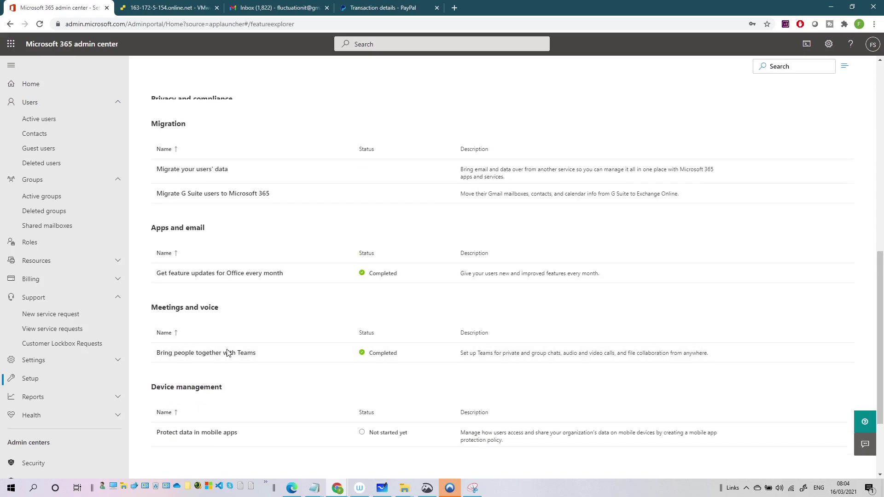
{"action": "scroll", "coordinate": [227, 353], "scroll_direction": "down", "scroll_amount": 2}
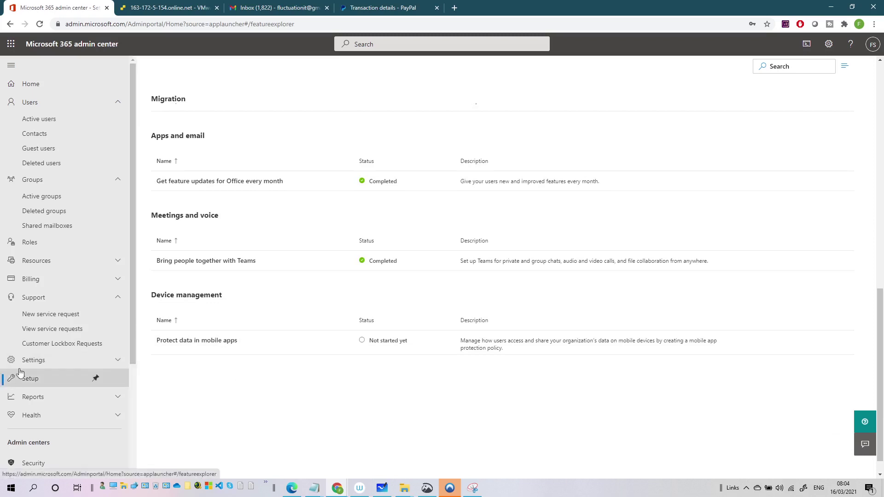
{"action": "left_click", "coordinate": [49, 403]}
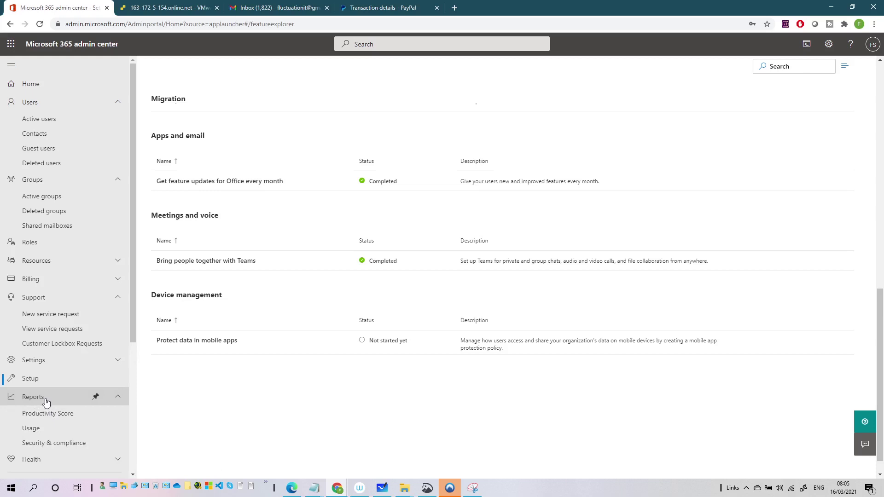
{"action": "left_click", "coordinate": [43, 430]}
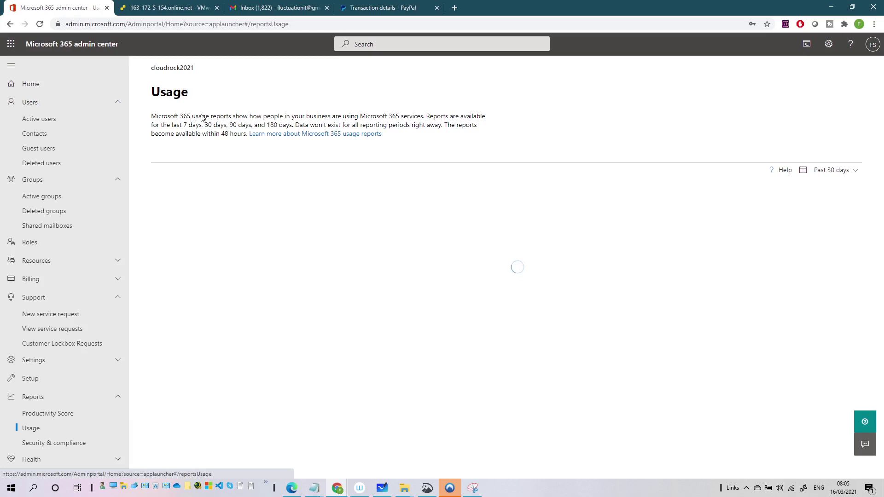
Step: Read the Usage page's introduction and reload the page, choosing to wait while it is unresponsive
{"action": "left_click_drag", "start_coordinate": [231, 116], "coordinate": [258, 116]}
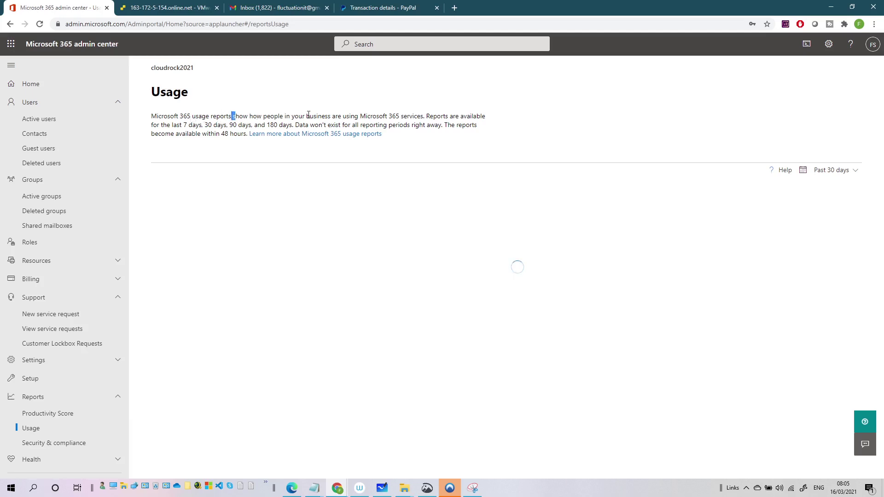
{"action": "left_click_drag", "start_coordinate": [388, 116], "coordinate": [440, 116]}
{"action": "key", "text": "F5"}
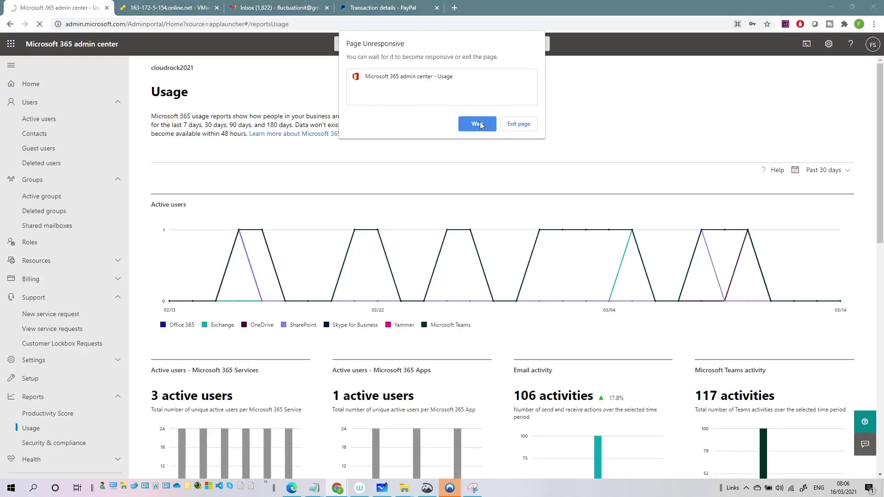
{"action": "left_click", "coordinate": [478, 123]}
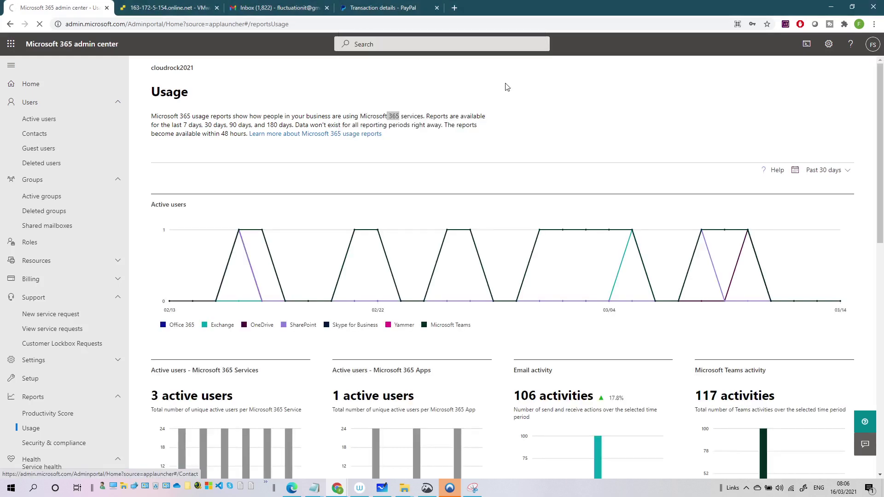
{"action": "left_click", "coordinate": [10, 24]}
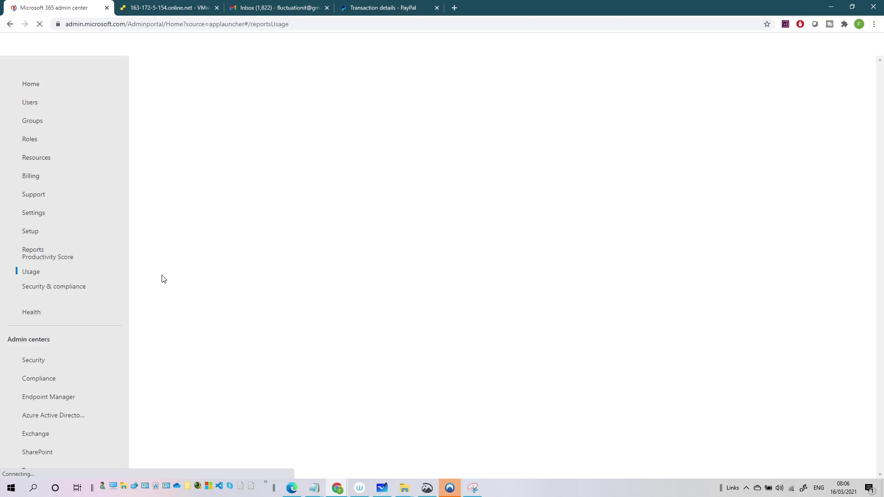
Step: Expand the Health section and review the Usage report cards, from active users to Microsoft 365 usage analytics
{"action": "left_click", "coordinate": [42, 315]}
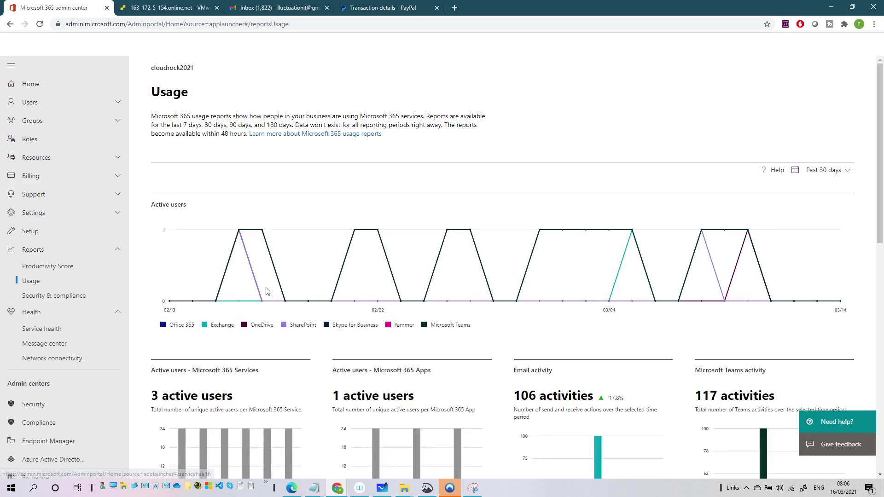
{"action": "scroll", "coordinate": [343, 282], "scroll_direction": "down", "scroll_amount": 8}
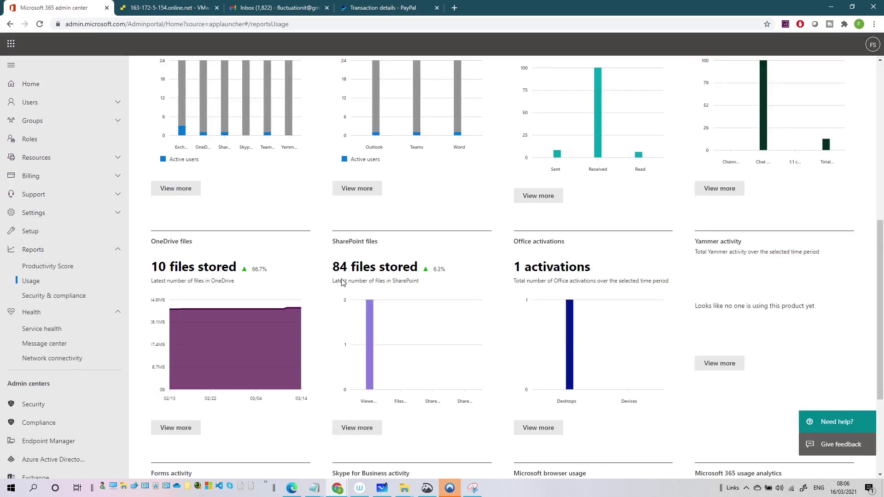
{"action": "scroll", "coordinate": [343, 283], "scroll_direction": "down", "scroll_amount": 3}
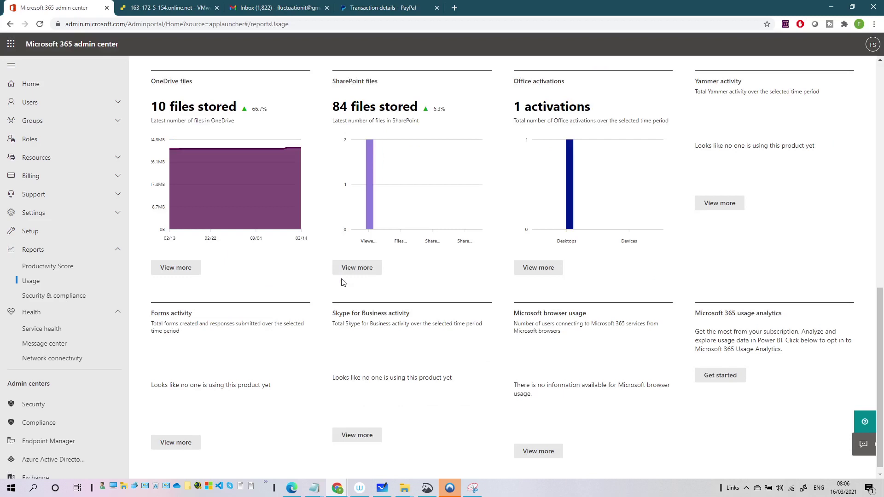
Step: View the Service health status of all services, and review the Message center inbox of planned changes
{"action": "left_click", "coordinate": [46, 330]}
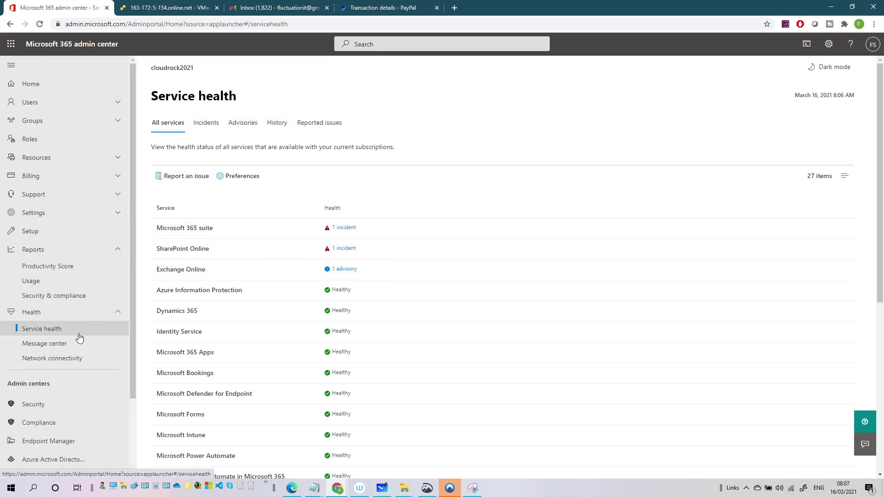
{"action": "left_click", "coordinate": [58, 348]}
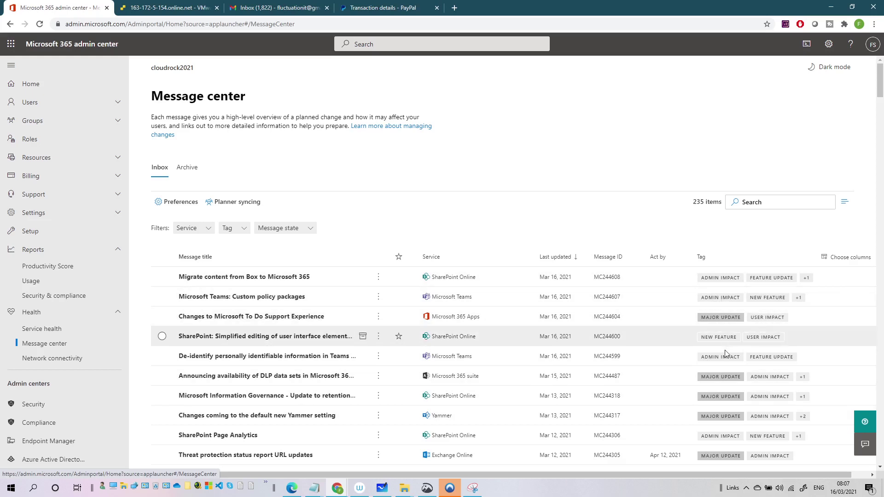
{"action": "scroll", "coordinate": [232, 322], "scroll_direction": "down", "scroll_amount": 2}
{"action": "scroll", "coordinate": [233, 326], "scroll_direction": "down", "scroll_amount": 5}
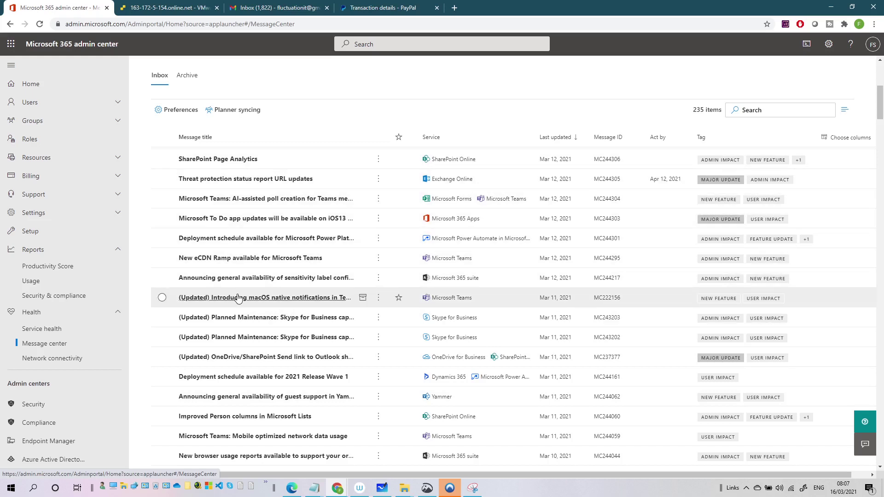
Step: View the Network connectivity page, and open the list of all admin centers
{"action": "left_click", "coordinate": [53, 361]}
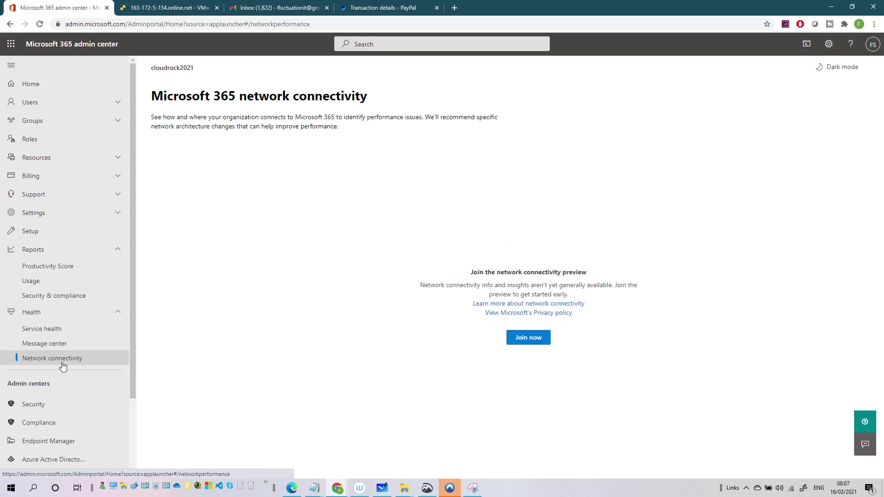
{"action": "scroll", "coordinate": [60, 366], "scroll_direction": "down", "scroll_amount": 2}
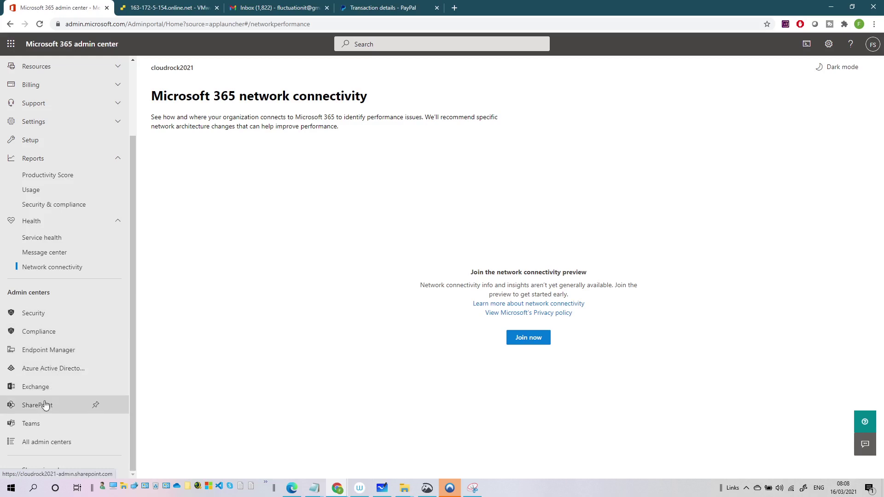
{"action": "left_click", "coordinate": [51, 442]}
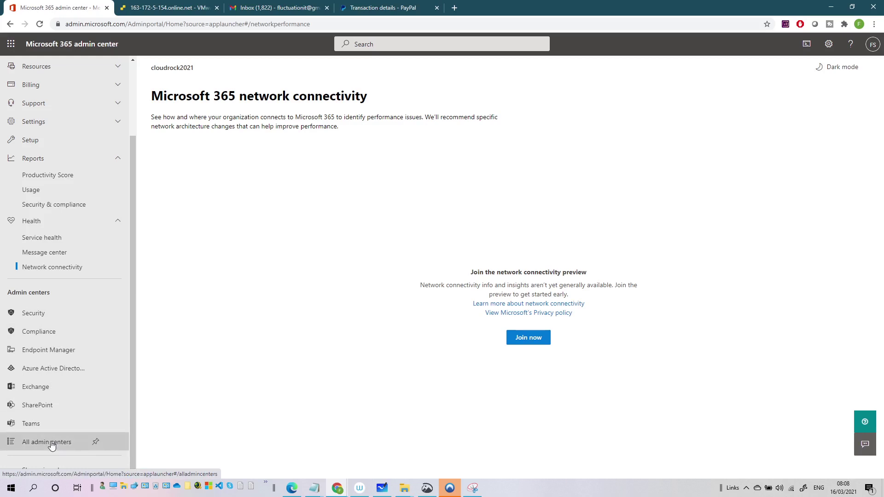